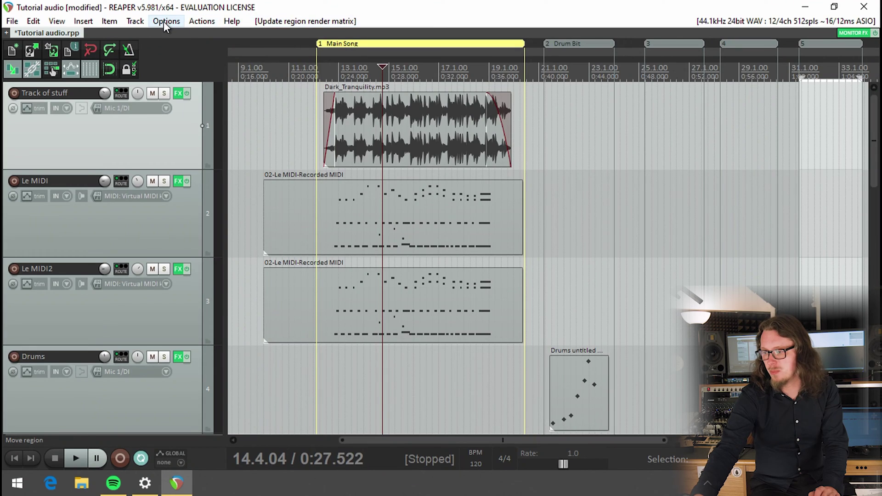
- Open REAPER's Preferences from the Options menu and go to the Control/OSC/web page
click(163, 21)
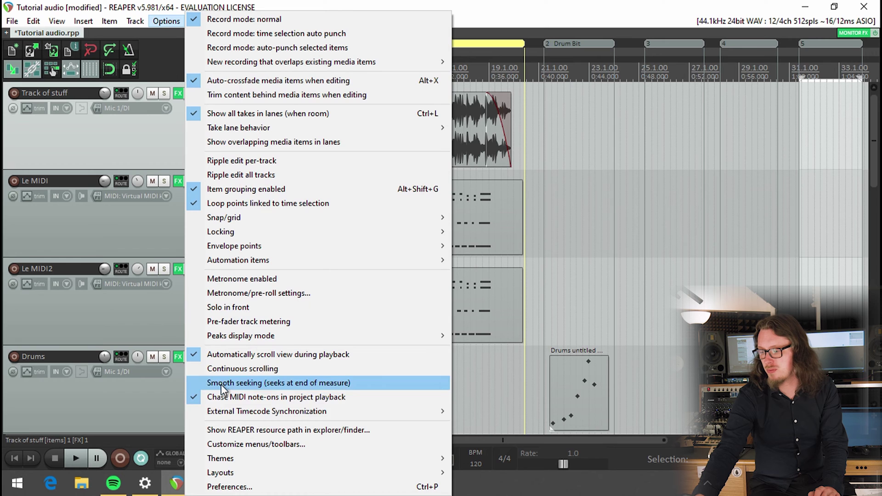
click(238, 487)
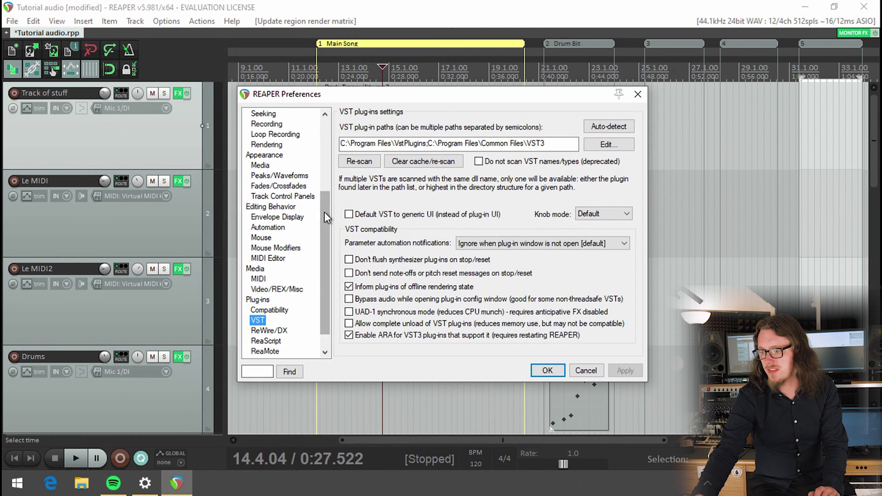
drag(324, 213, 323, 319)
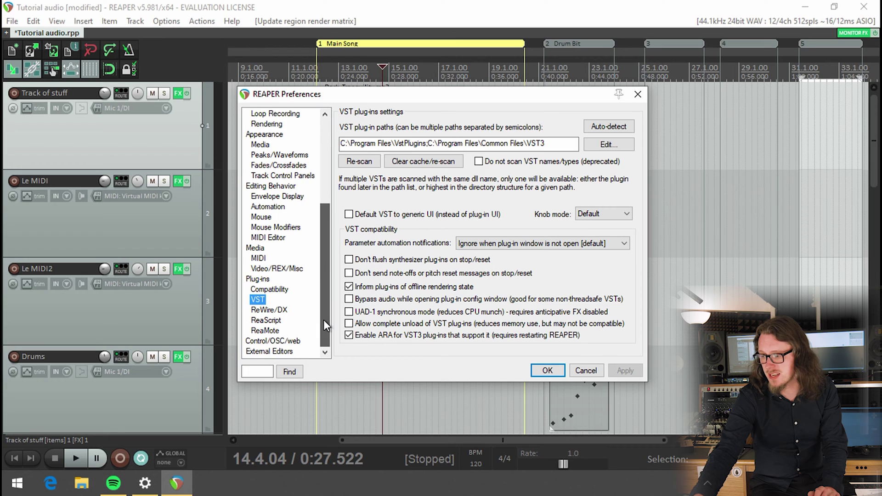
click(274, 343)
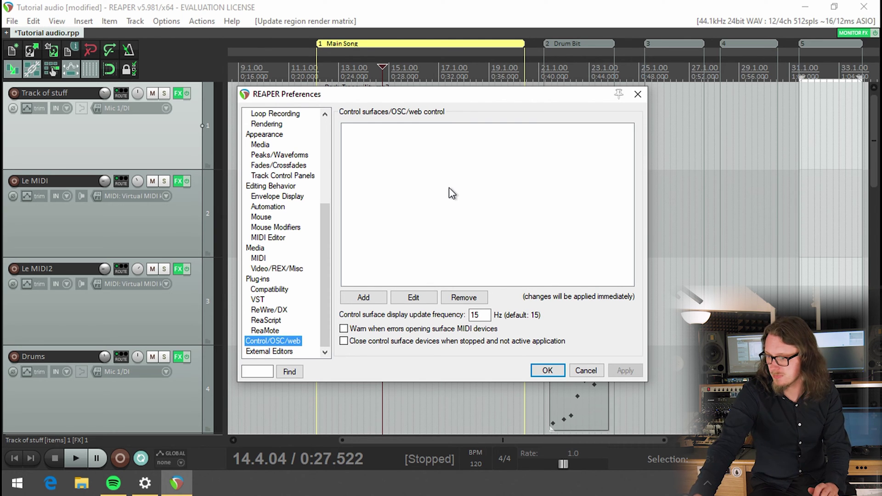
- Add a control surface in Behringer BCF2000 mode, leaving MIDI input and output unset
click(356, 299)
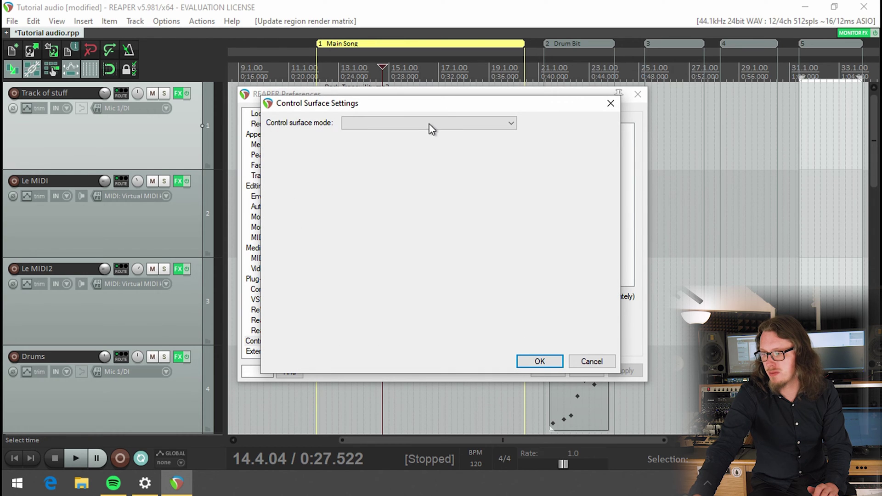
click(430, 124)
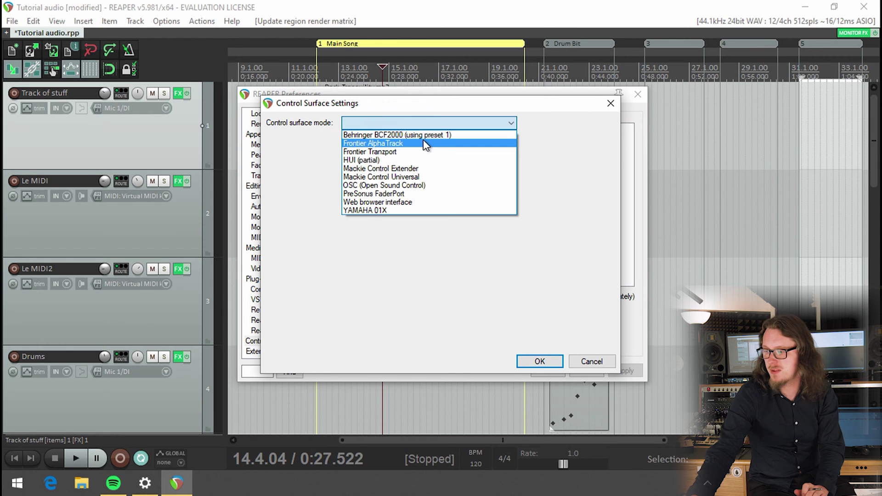
click(424, 137)
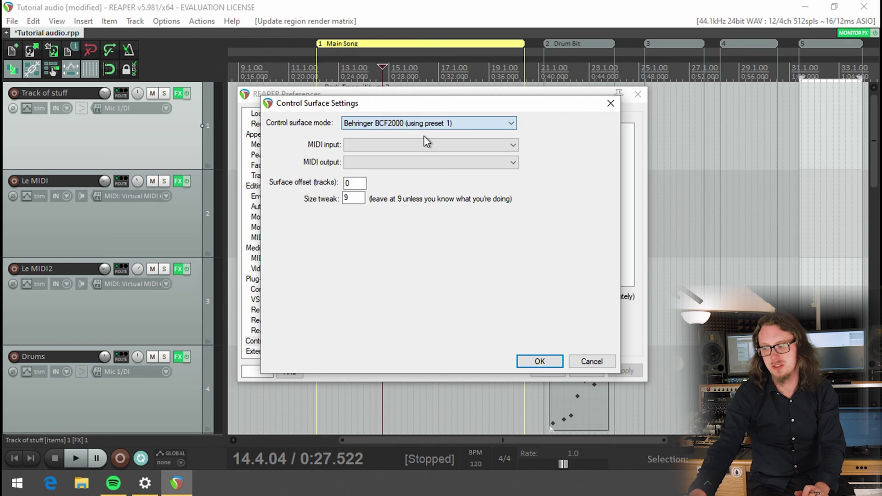
click(392, 145)
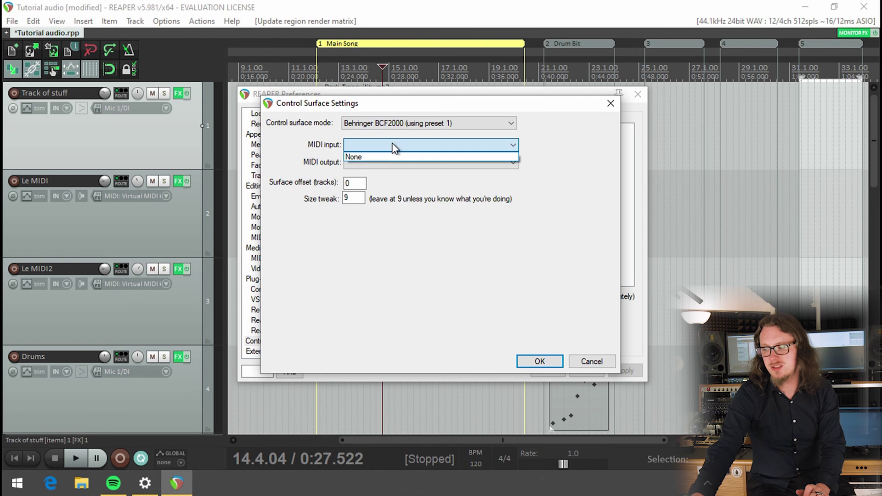
click(392, 144)
click(384, 161)
click(388, 158)
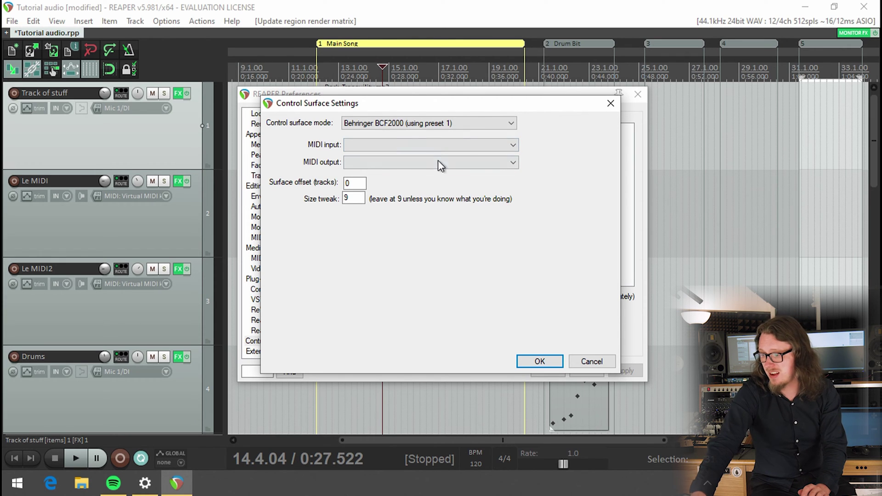
- Try the Frontier AlphaTrack and HUI (partial) surface modes, checking the MIDI port lists
click(433, 125)
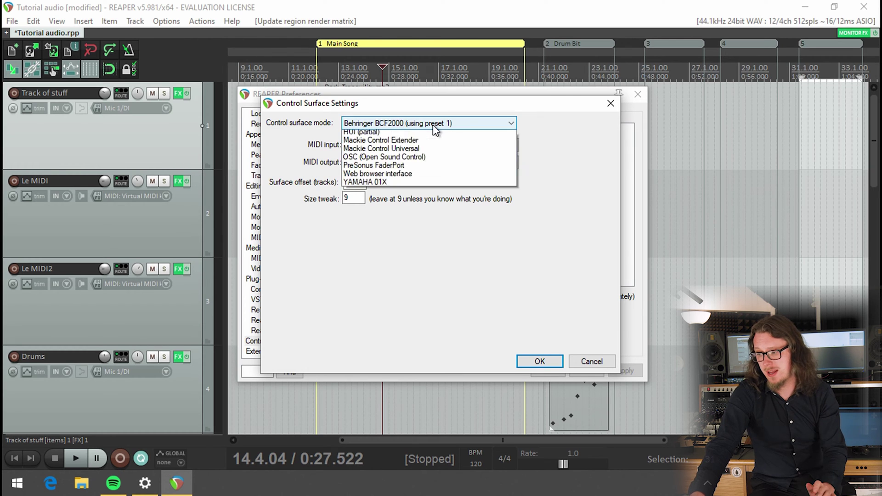
click(421, 145)
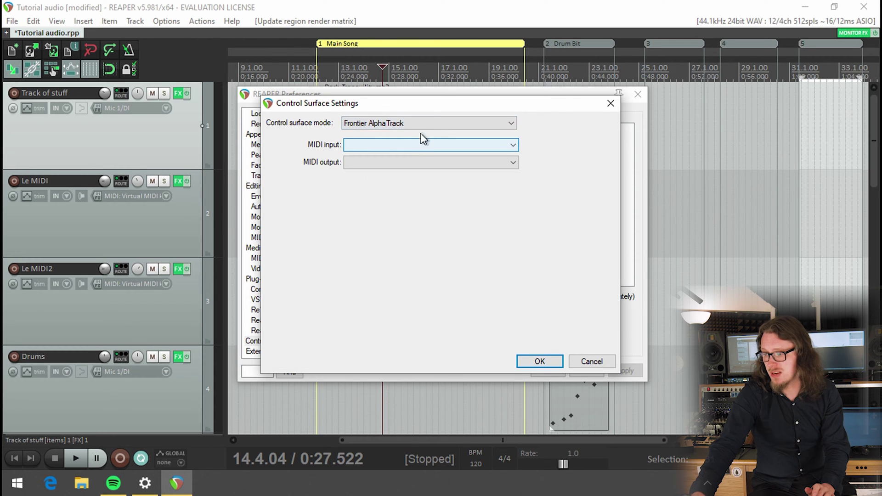
click(429, 124)
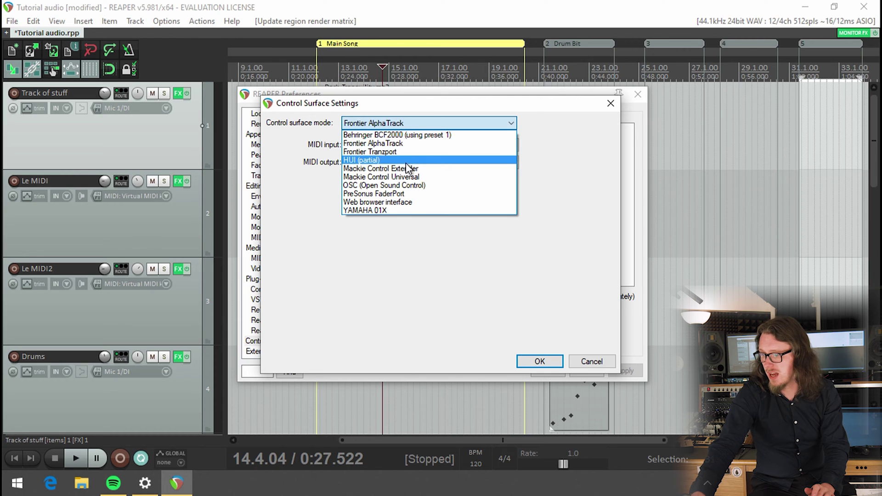
click(406, 161)
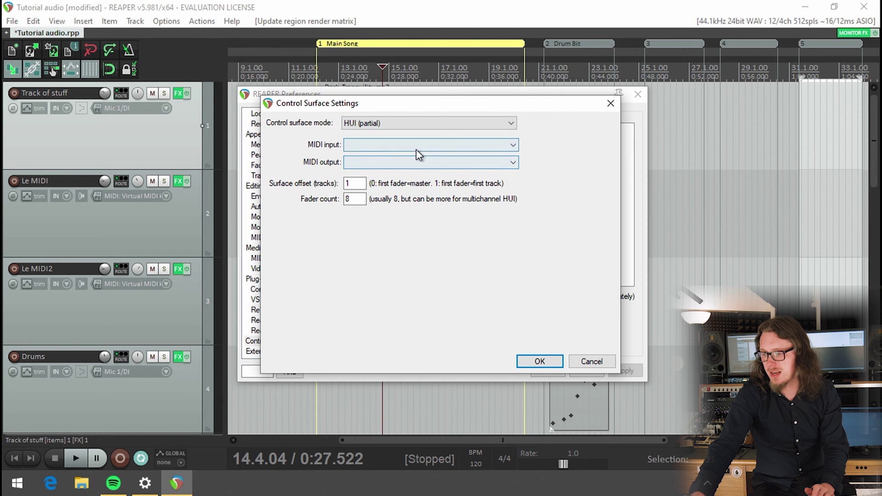
click(416, 147)
click(414, 155)
click(415, 158)
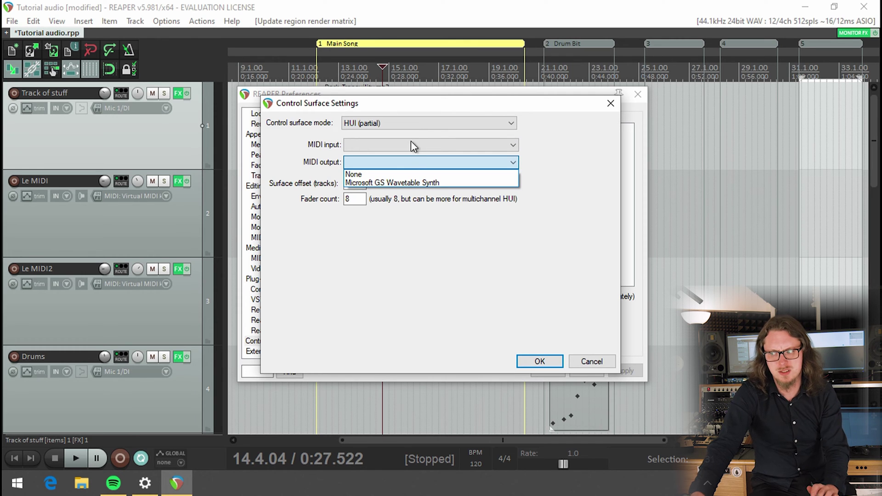
click(423, 124)
- Try Mackie Control Universal, then settle on Mackie Control Extender with no MIDI devices
click(423, 124)
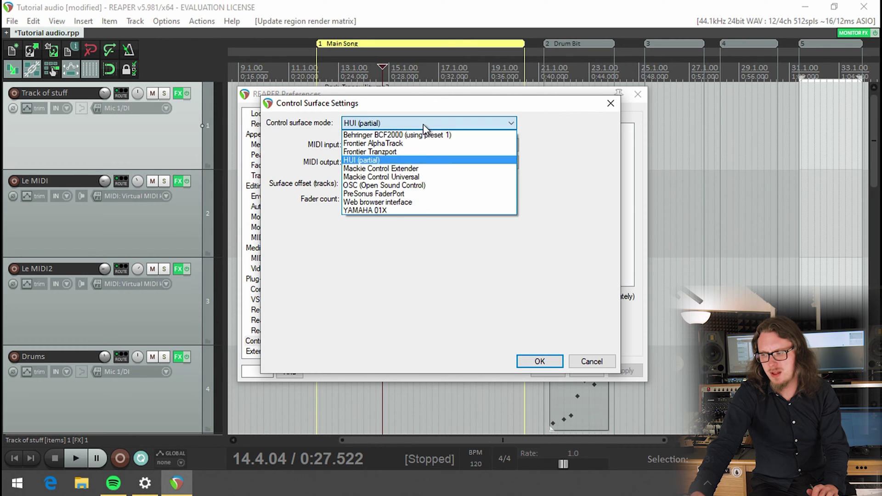
click(402, 177)
click(398, 145)
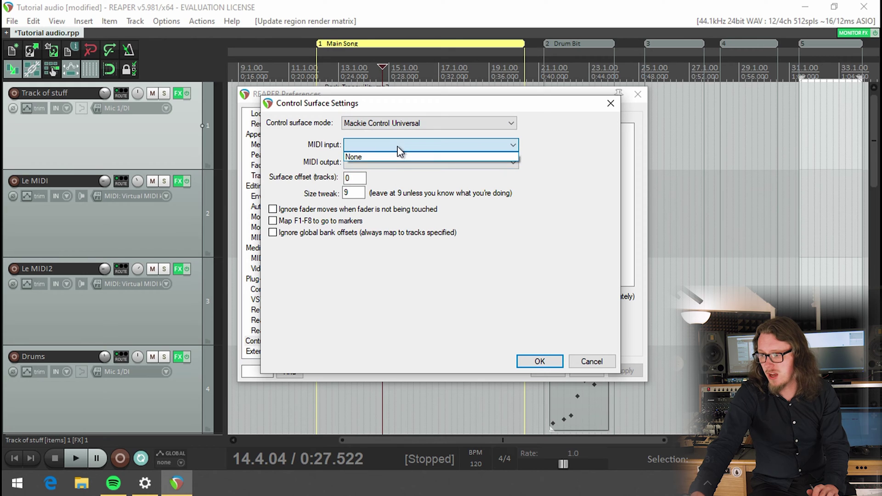
click(398, 147)
click(396, 162)
click(396, 163)
click(385, 139)
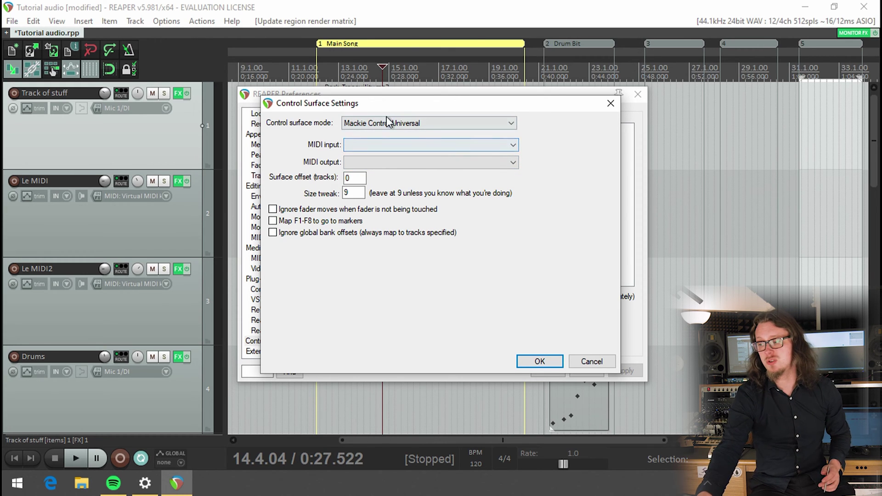
click(388, 121)
click(393, 167)
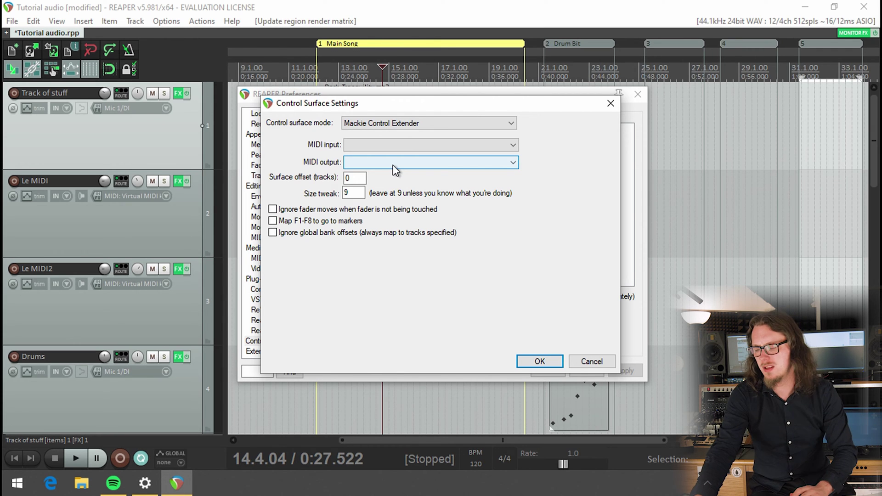
- Try PreSonus FaderPort, then switch the surface mode to YAMAHA 01X with MIDI ports empty
click(393, 164)
click(393, 165)
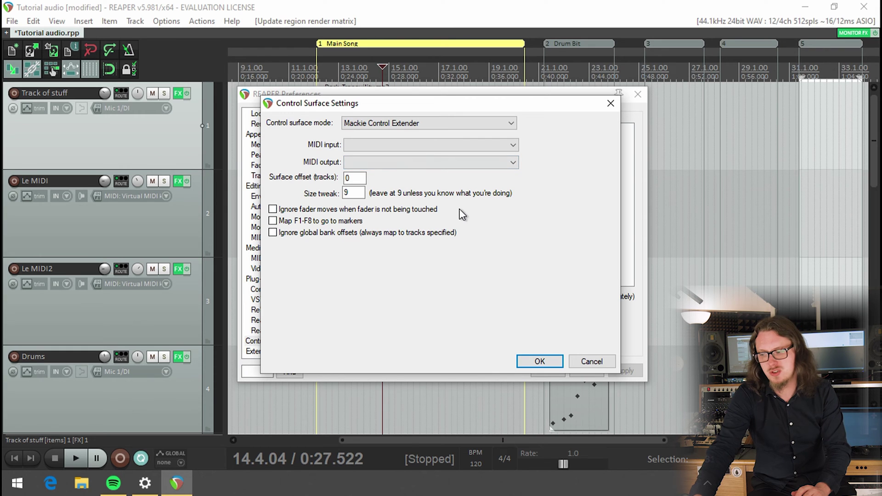
click(421, 125)
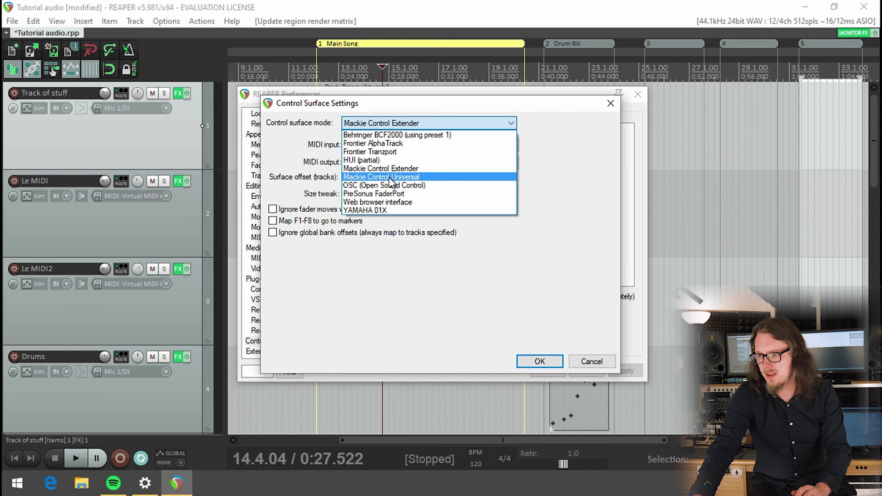
click(390, 195)
click(384, 127)
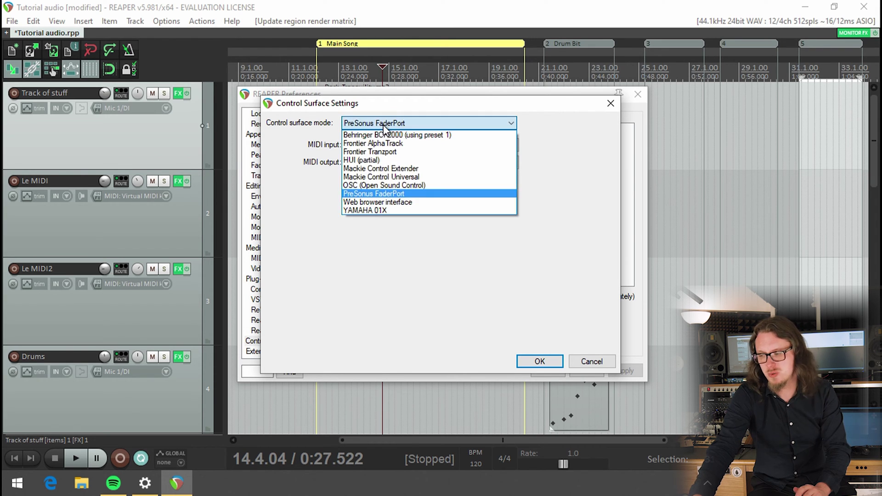
click(379, 210)
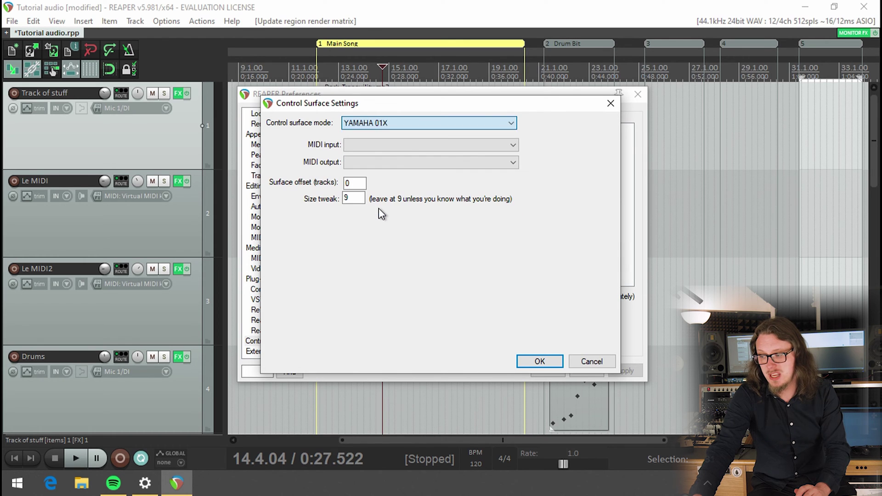
click(393, 146)
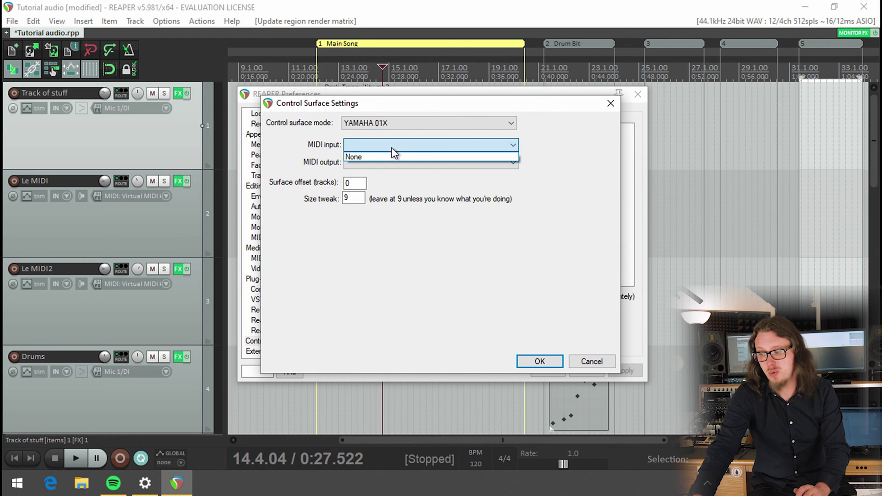
click(285, 152)
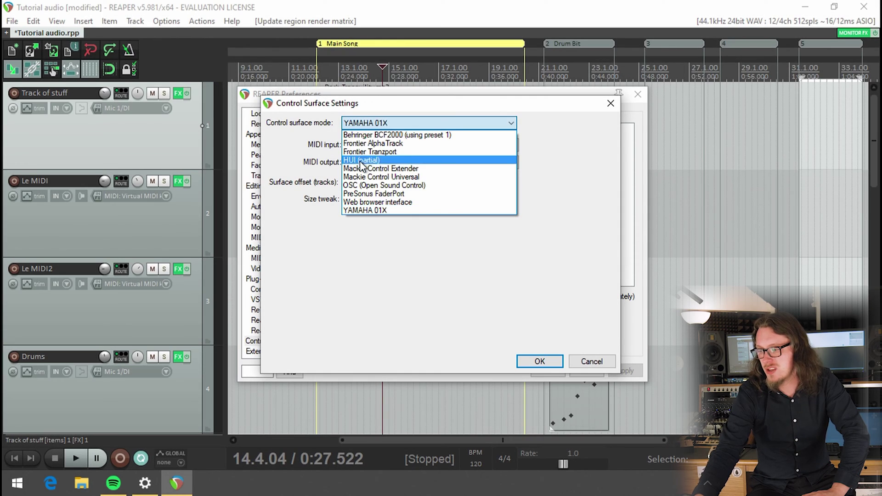
- Switch the surface mode to OSC (Open Sound Control) and put the cursor in Device name
click(360, 184)
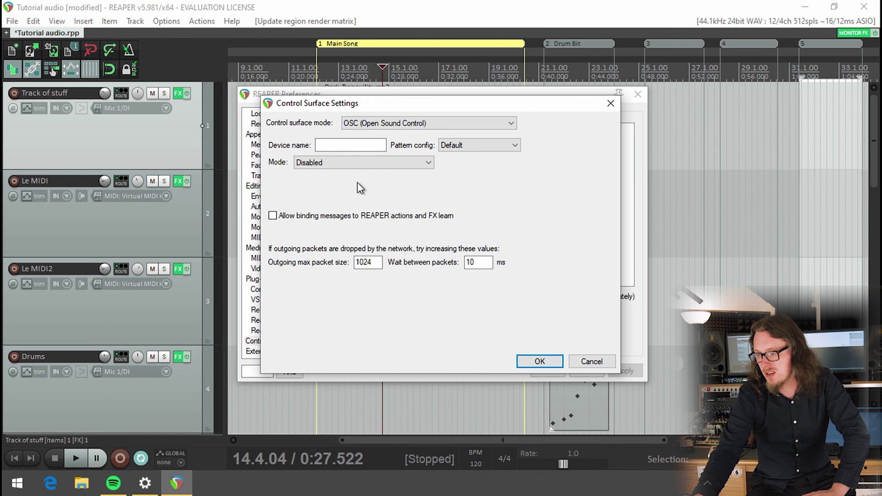
click(337, 146)
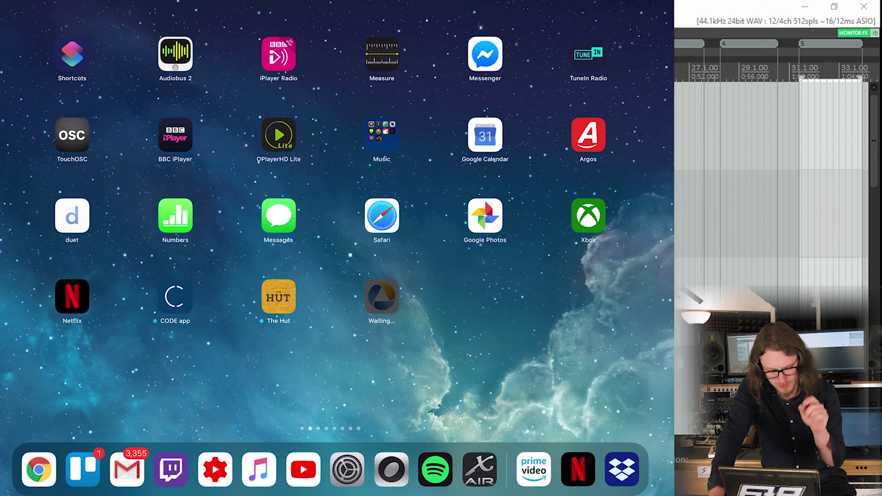
- Launch TouchOSC from the iPad home screen
click(72, 135)
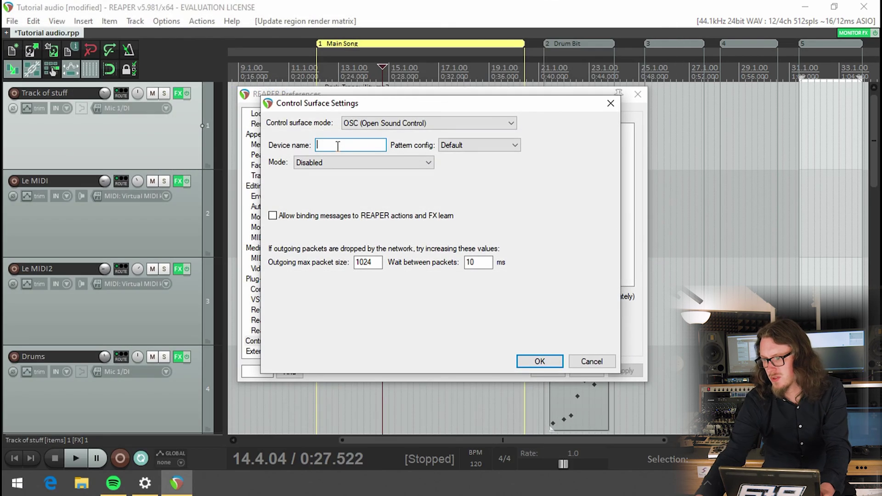
- Name the OSC surface 'ipad' and set its mode to Configure device IP+local port
click(339, 161)
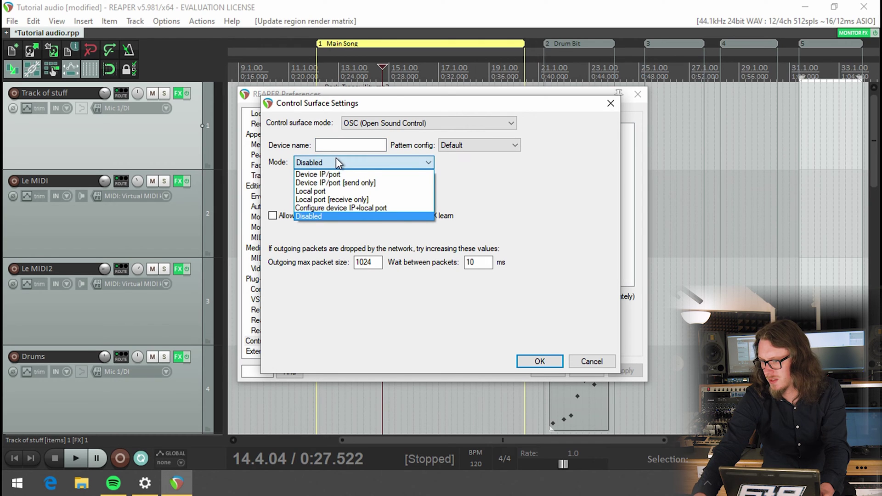
click(318, 174)
click(333, 144)
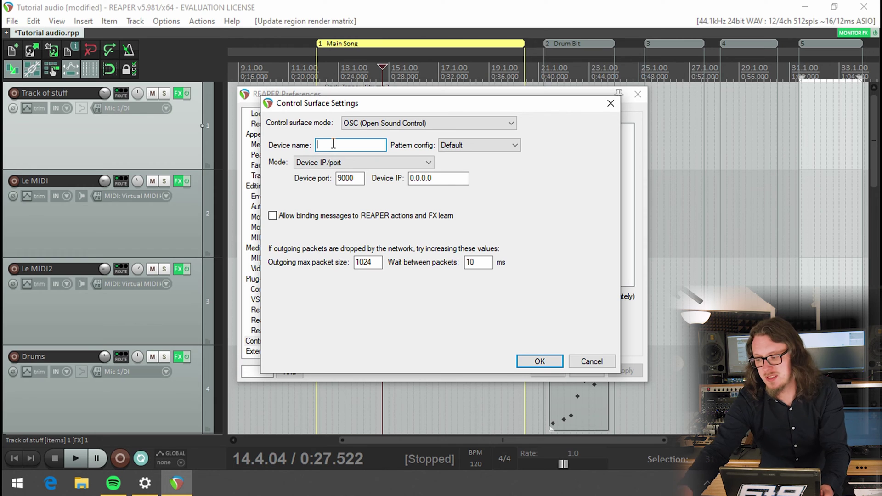
text(ipad)
scroll(348, 163, down, 4)
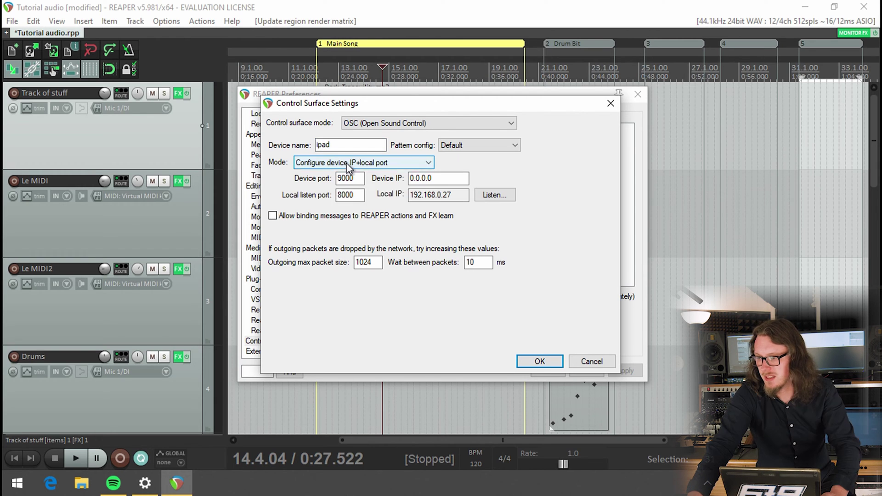
click(349, 163)
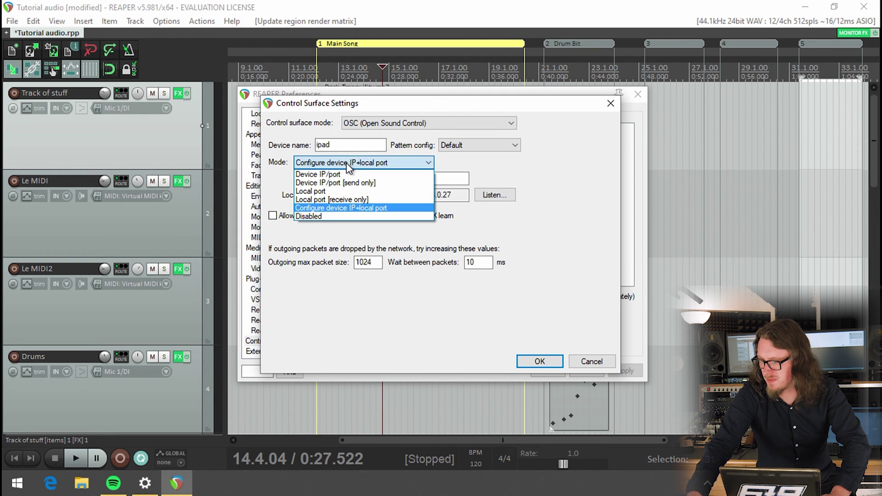
click(348, 164)
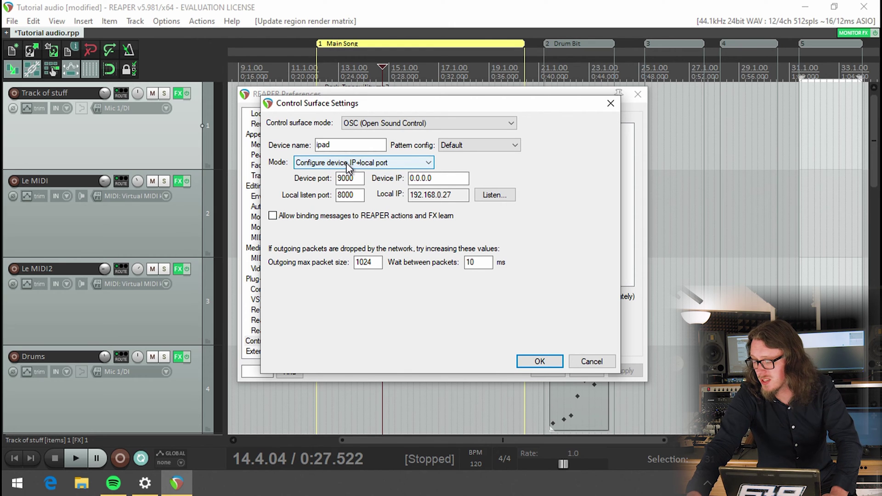
click(363, 195)
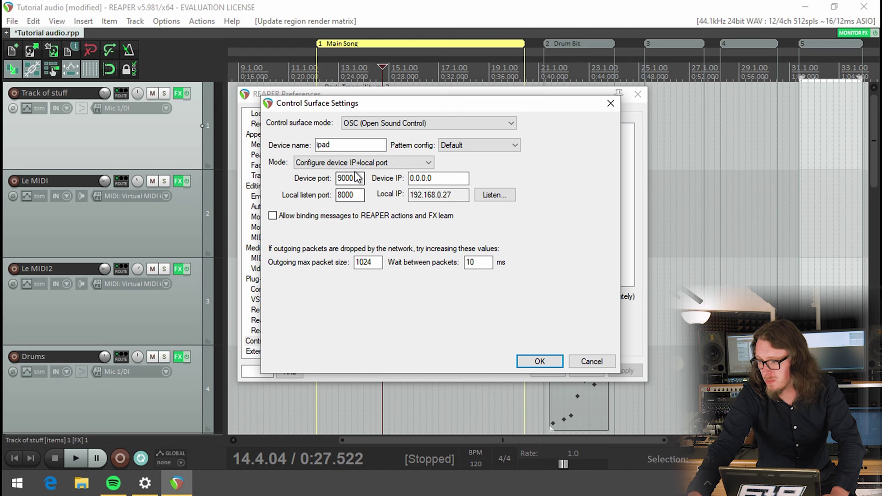
click(455, 195)
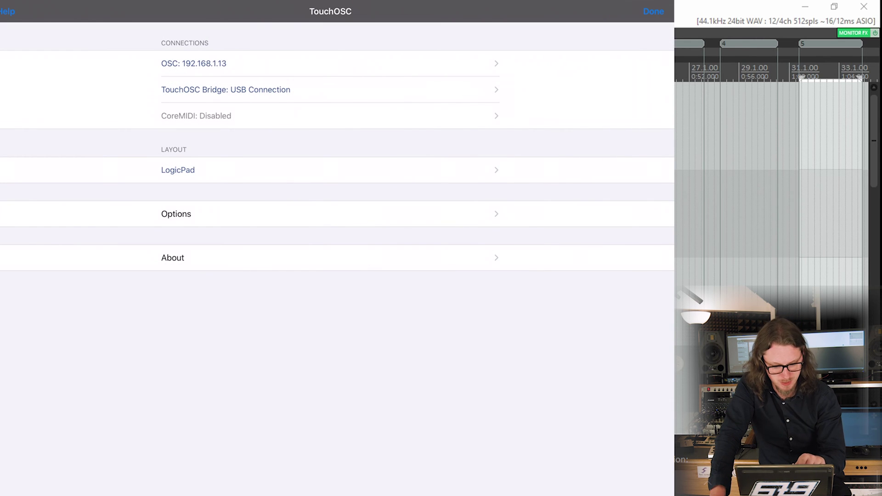
- Open TouchOSC's OSC connection page showing outgoing port 8005 and incoming port 9005
click(194, 64)
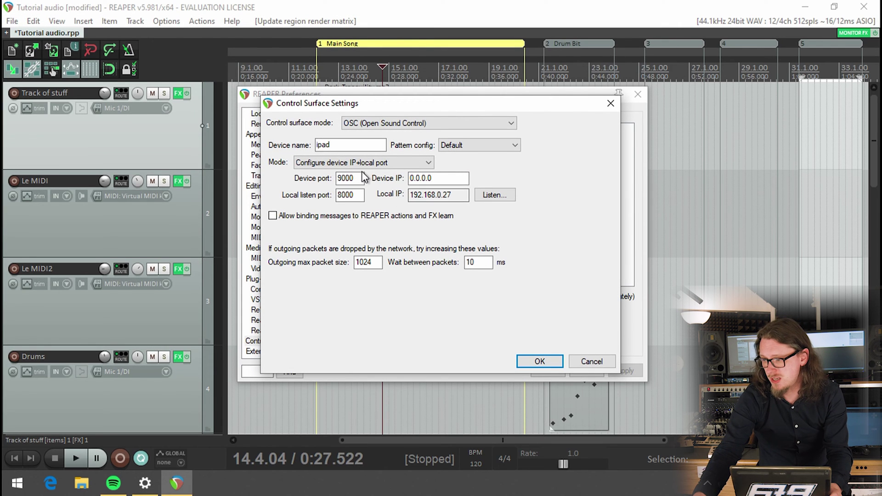
- Set device port 9005 and listen port 8005, and enter device IP 192.168.0.37
click(354, 179)
drag(355, 180, 351, 180)
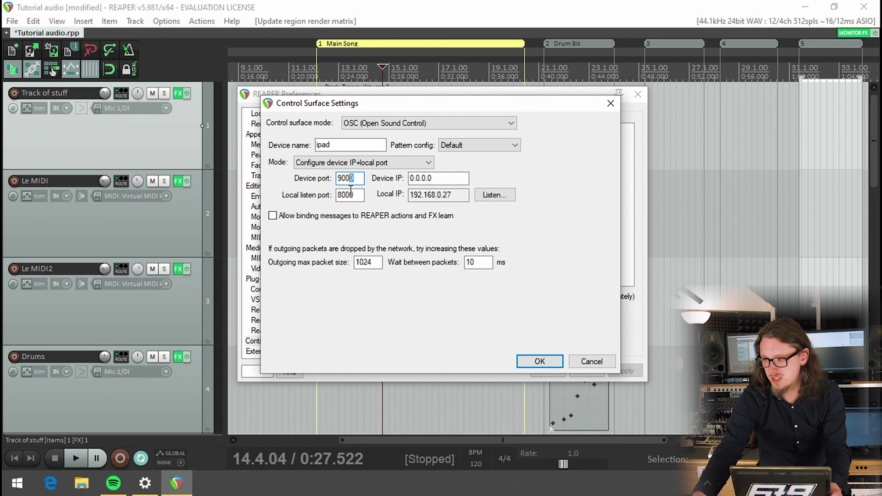
text(5)
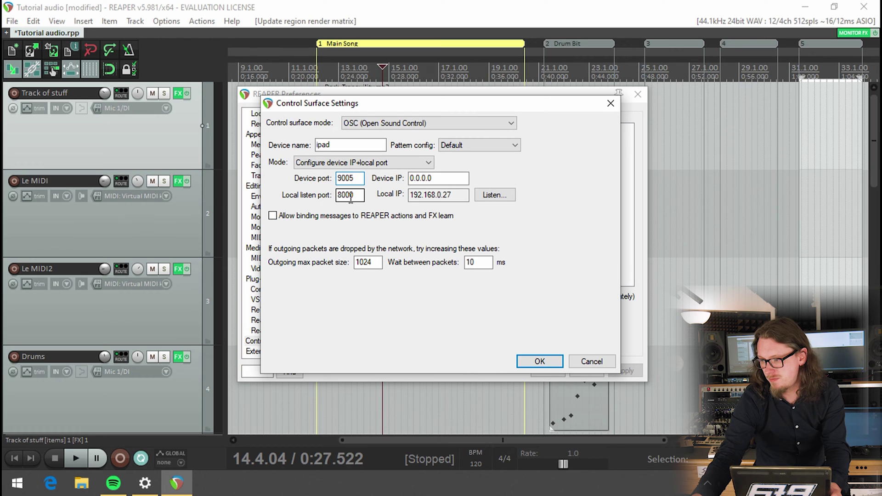
drag(351, 198, 377, 198)
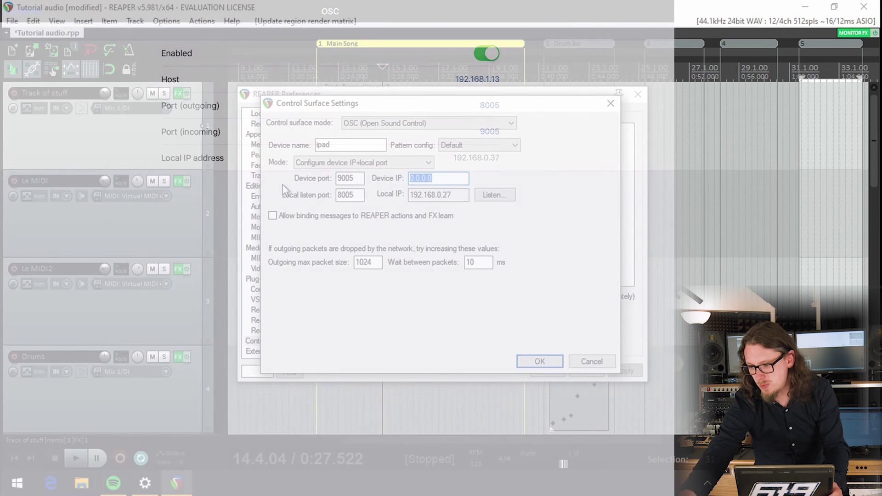
text(192)
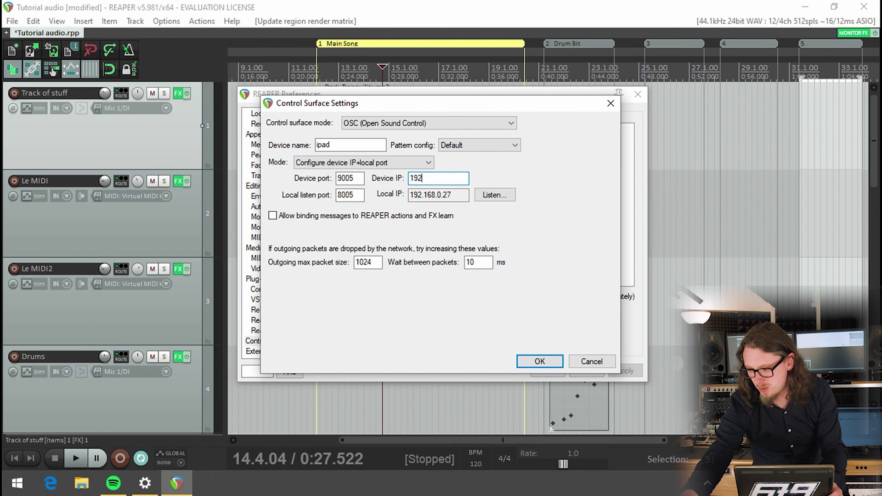
text(.1)
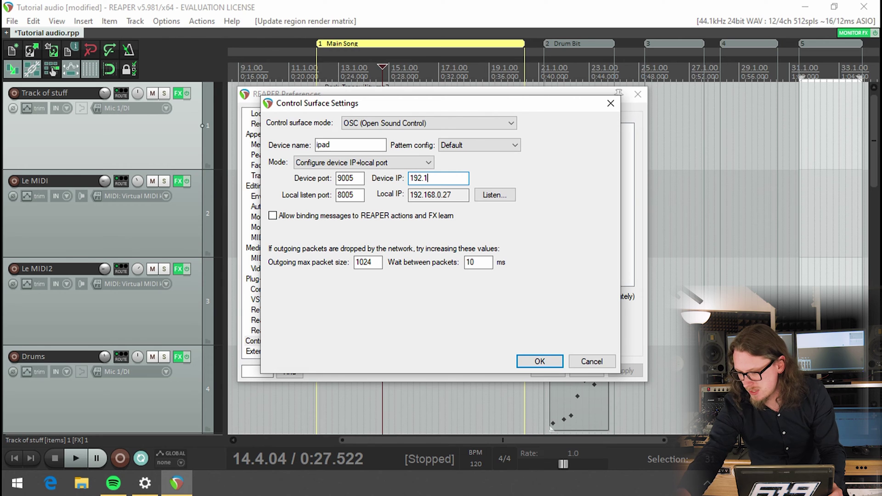
text(68.0.)
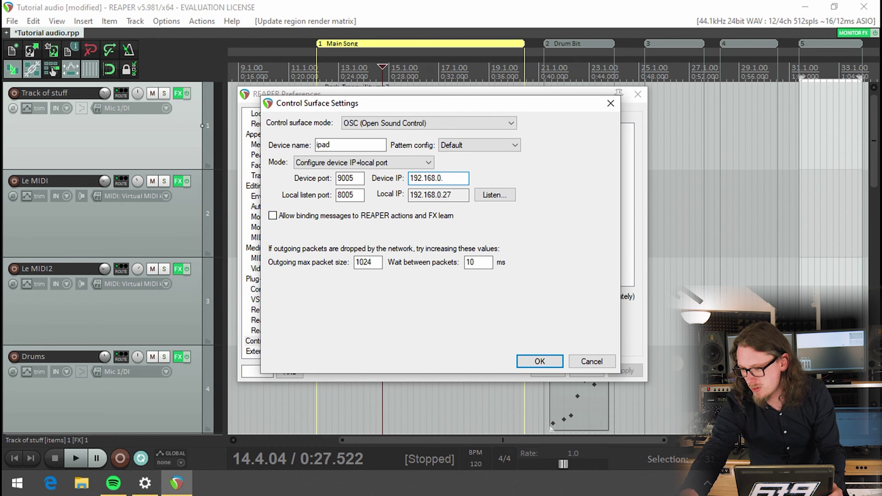
text(37)
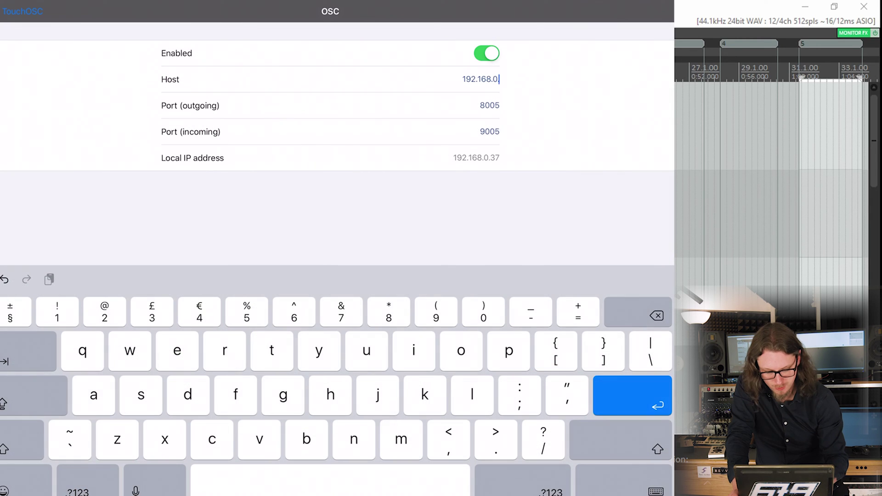
- Set TouchOSC's OSC host to 192.168.0.27 and return to the main settings list
text(2)
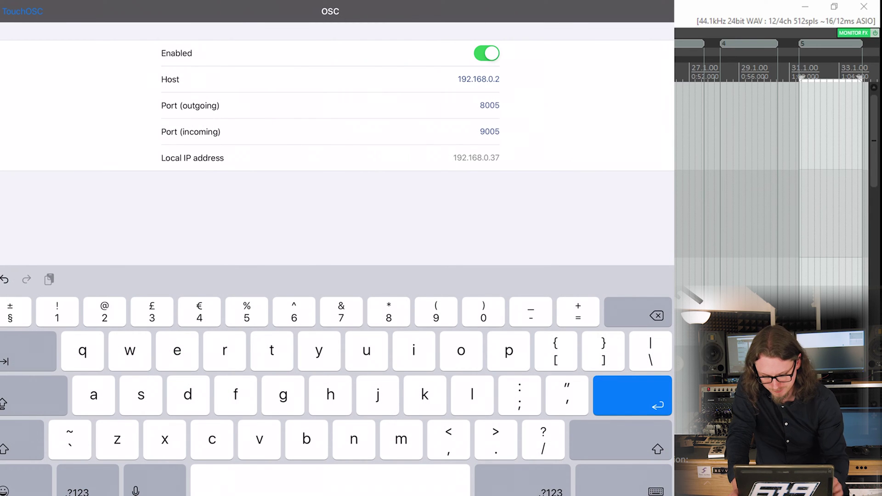
text(7)
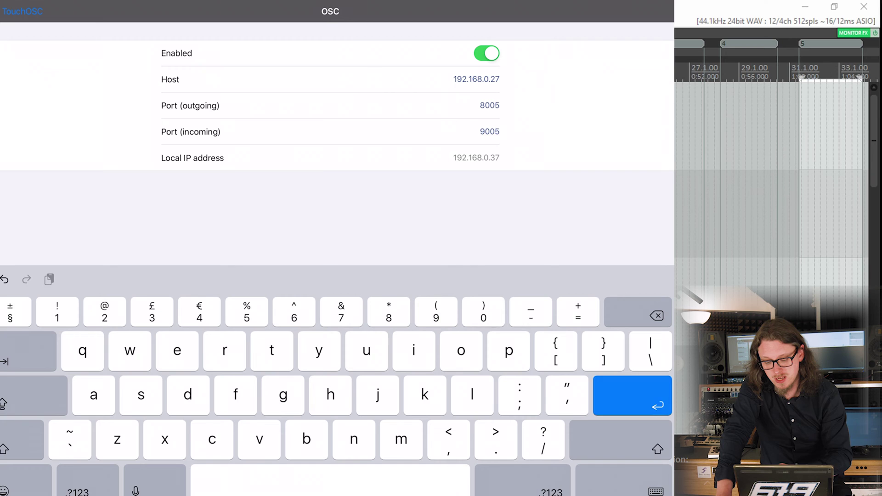
click(490, 105)
click(23, 11)
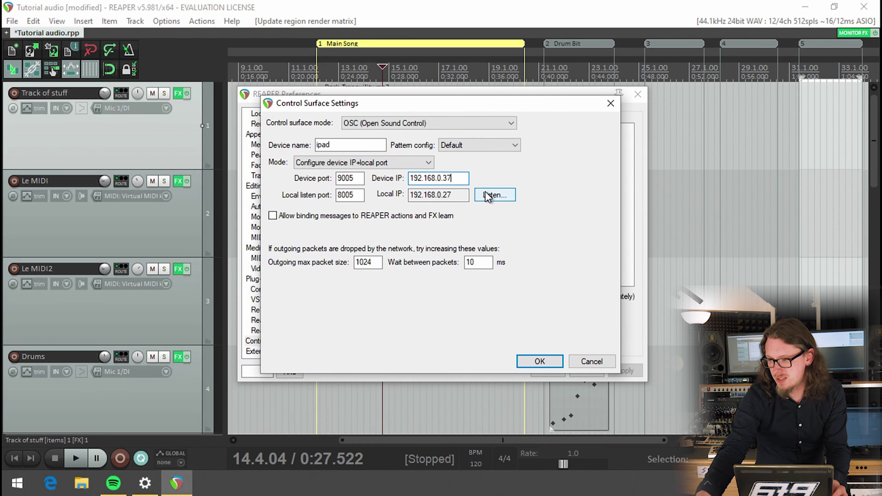
click(487, 195)
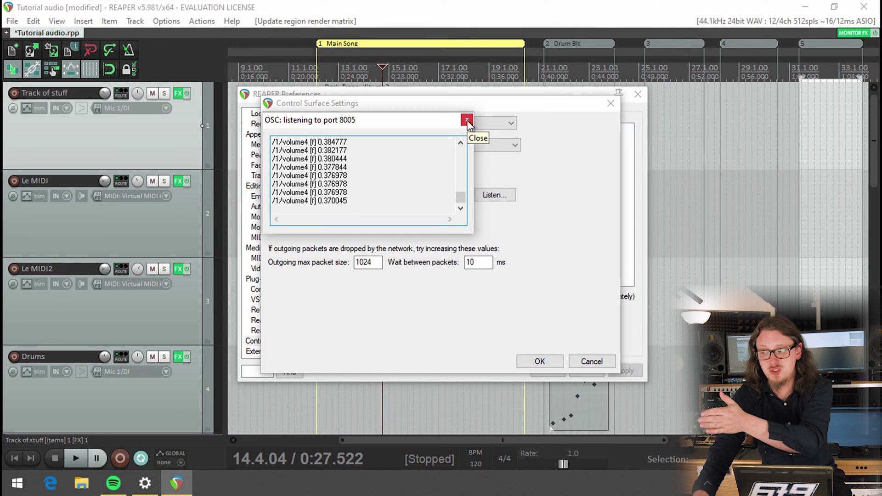
click(467, 121)
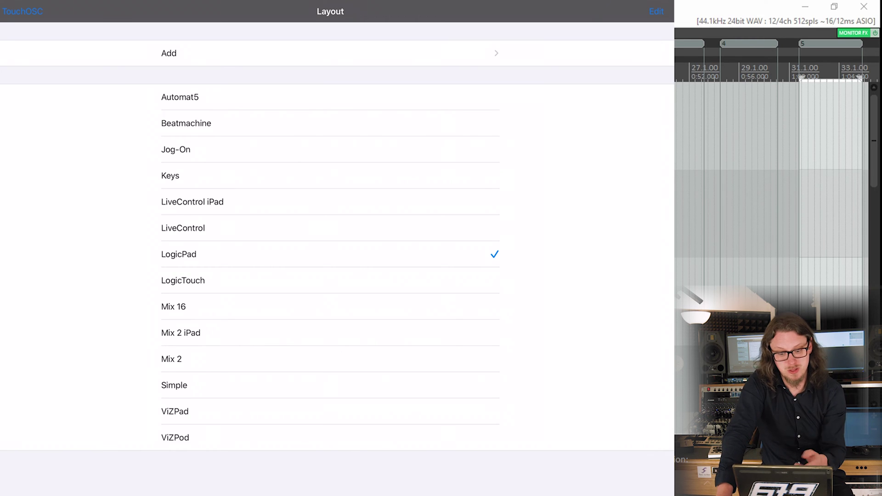
- Load the LogicPad layout in TouchOSC and leave settings to show its mixer surface
click(179, 254)
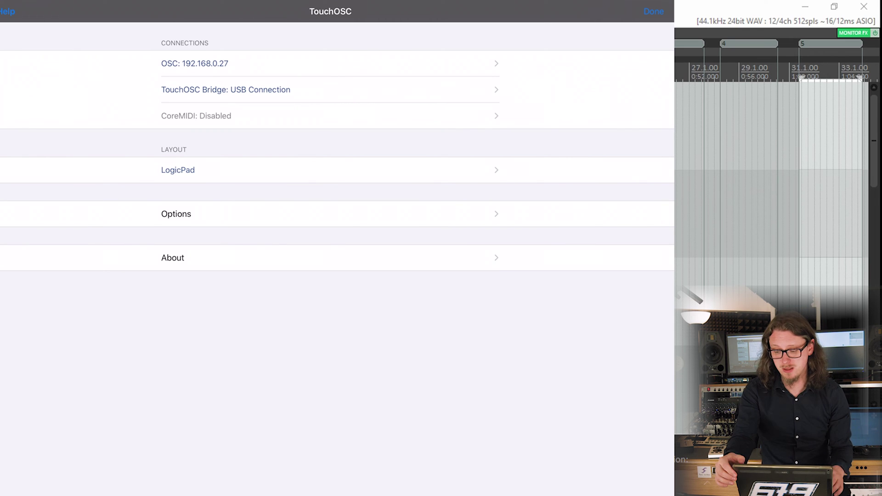
click(654, 11)
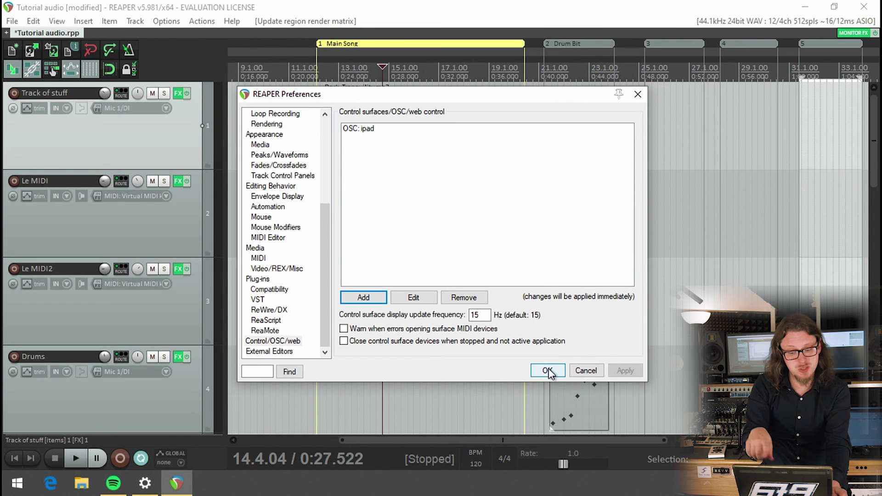
- Confirm REAPER Preferences, then start and stop playback to test the iPad connection
click(548, 371)
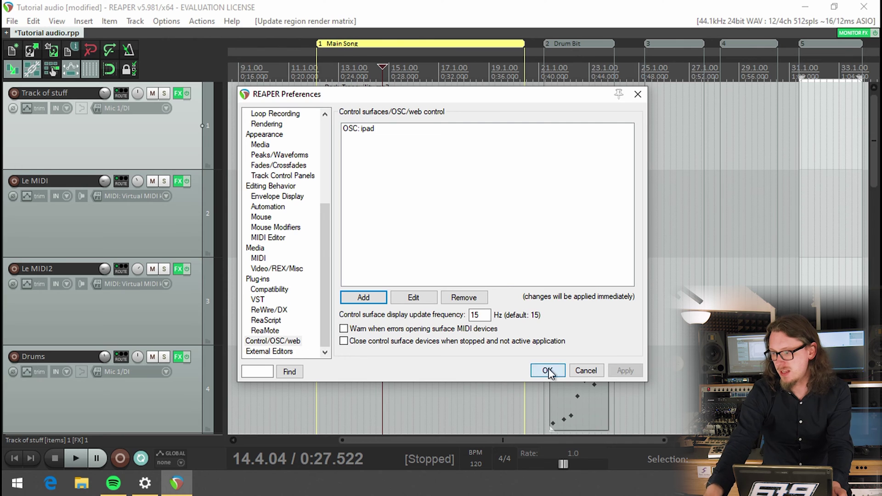
key(space)
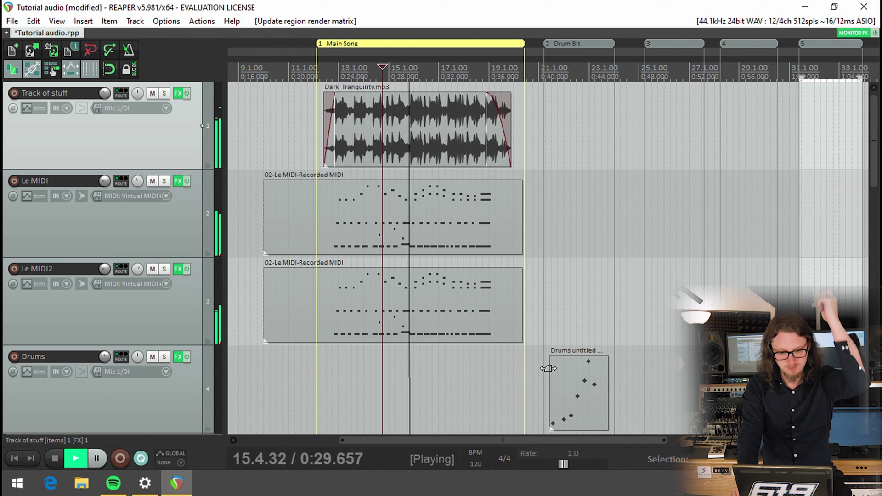
key(space)
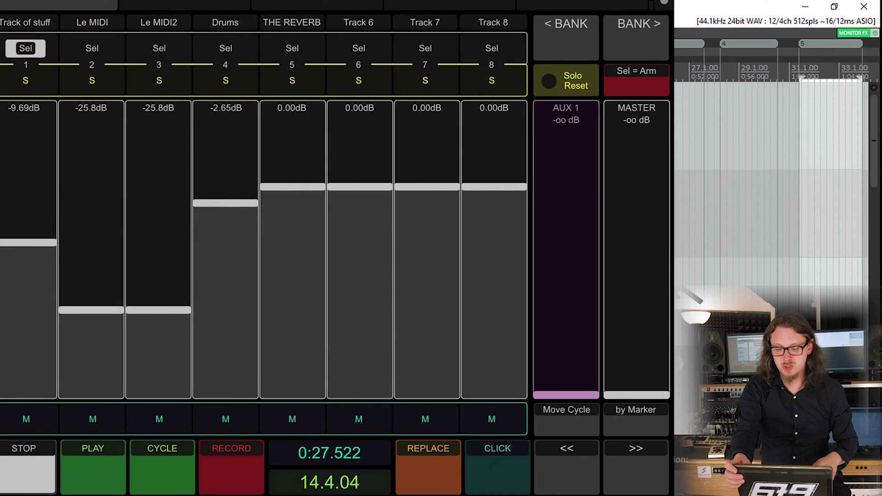
- Page the TouchOSC mixer between tracks 9–16 and 1–8 three times, ending on 1–8
click(636, 24)
click(567, 23)
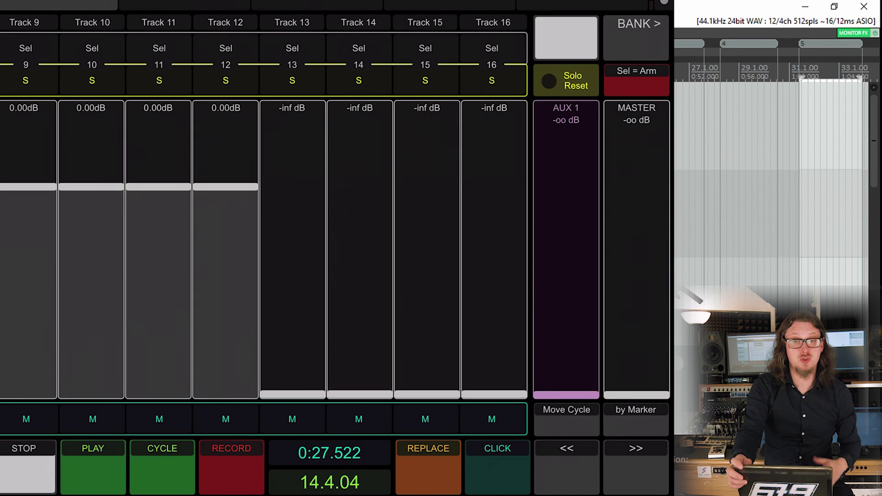
click(636, 23)
click(567, 23)
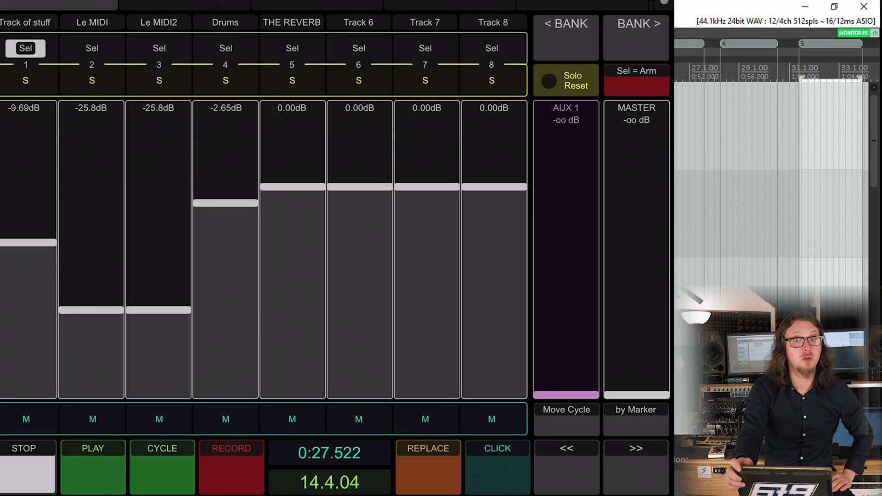
click(637, 24)
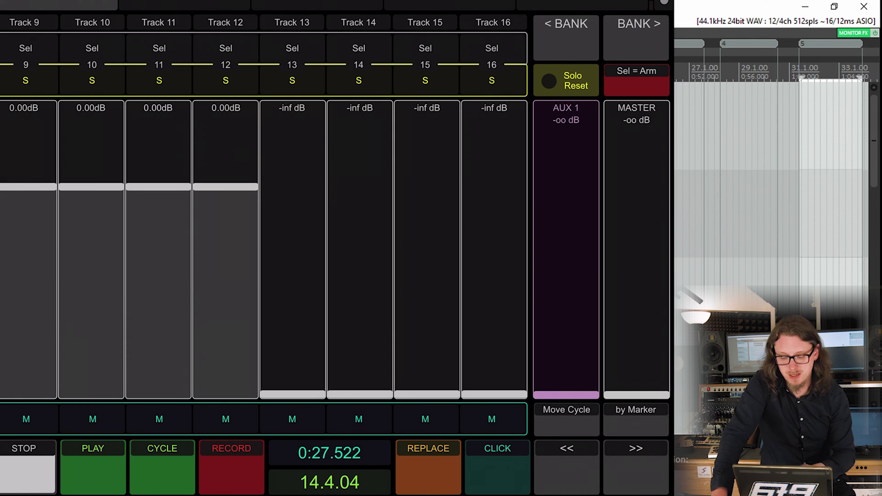
click(566, 24)
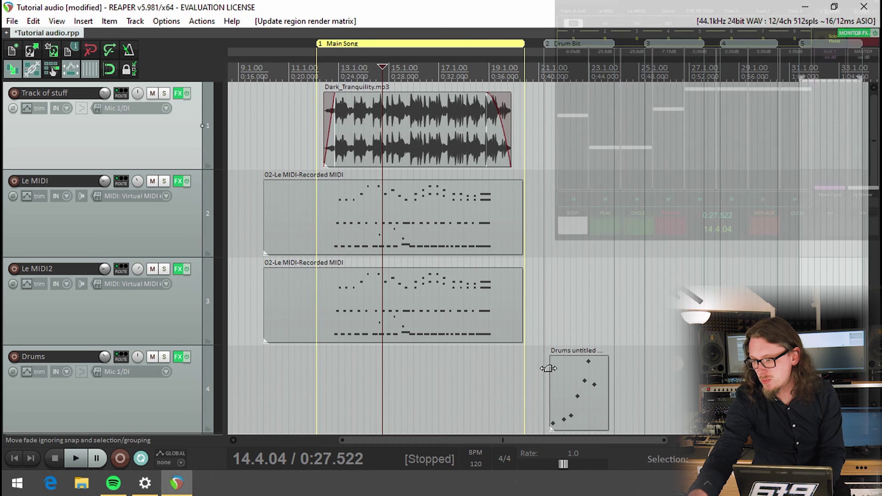
- Open REAPER's Mixer window with Ctrl+M
key(ctrl+m)
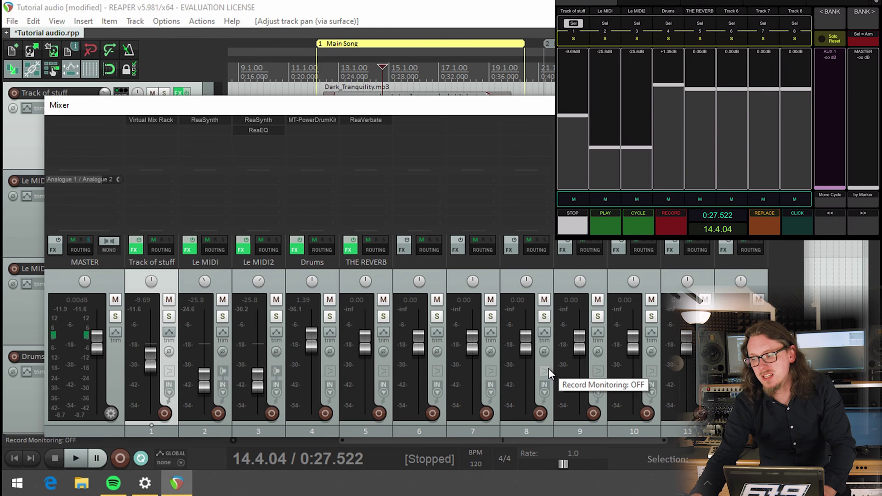
- Add a new OSC (Open Sound Control) control surface with device name 'phone'
click(161, 22)
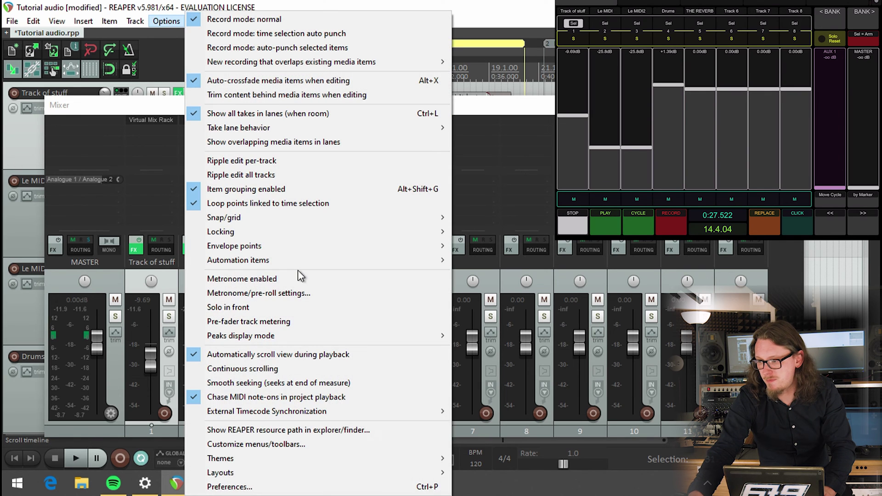
click(333, 487)
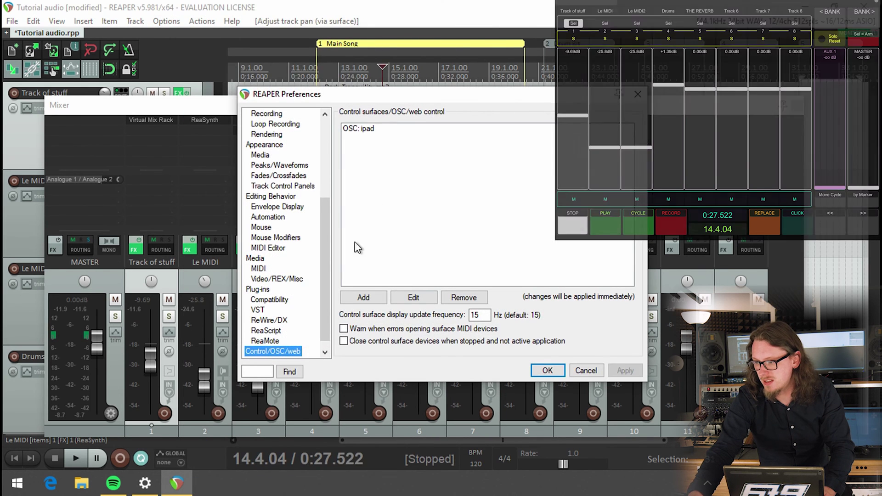
click(364, 297)
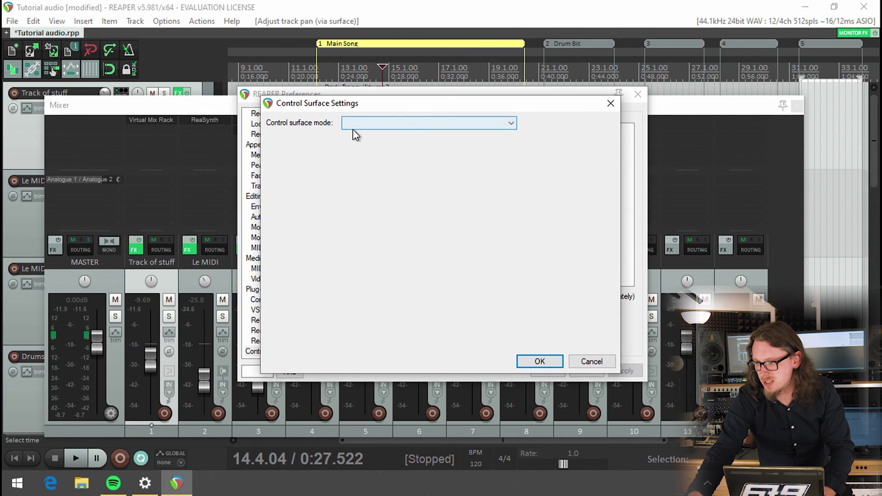
click(358, 123)
click(362, 186)
click(351, 145)
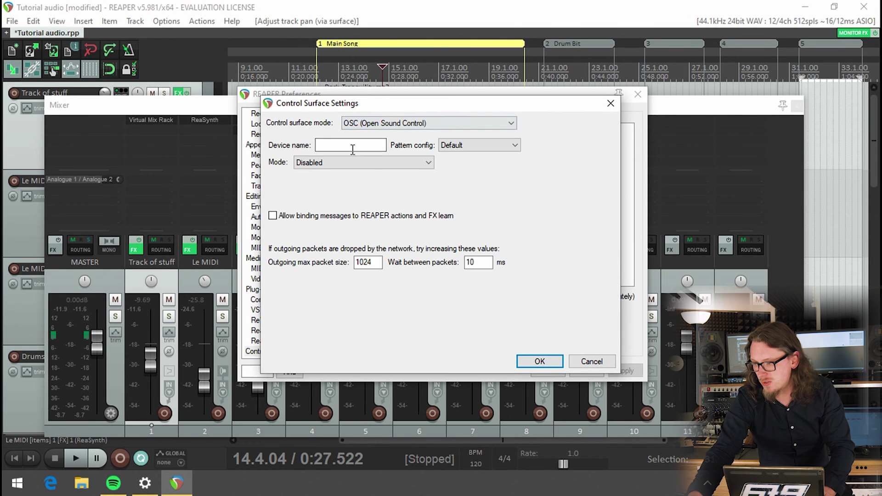
text(phone)
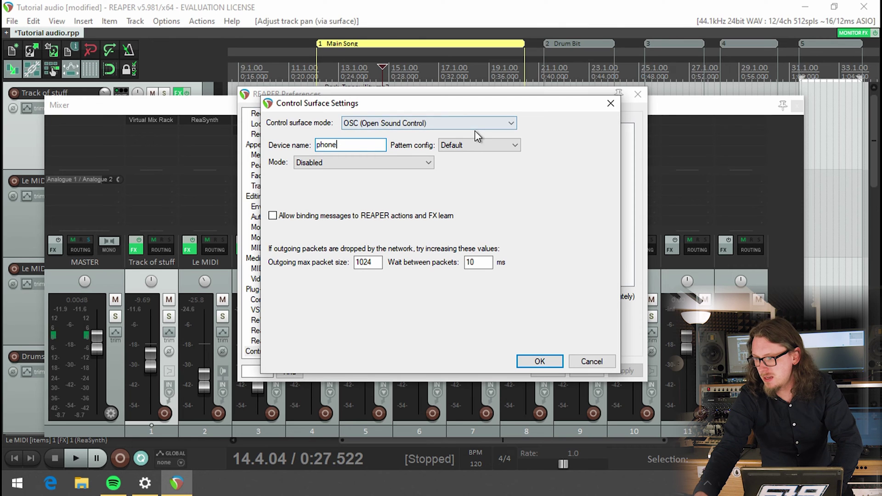
- Set its pattern config to LogicTouch and mode to configure device IP and local port
click(449, 144)
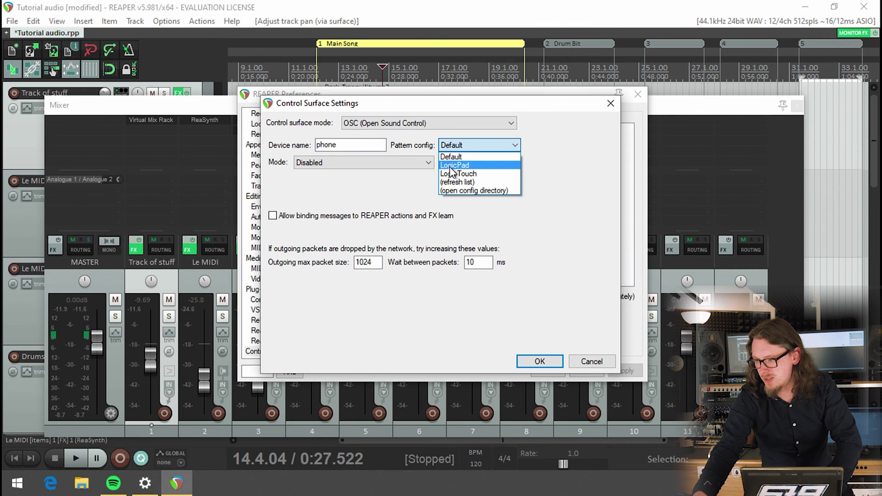
click(452, 174)
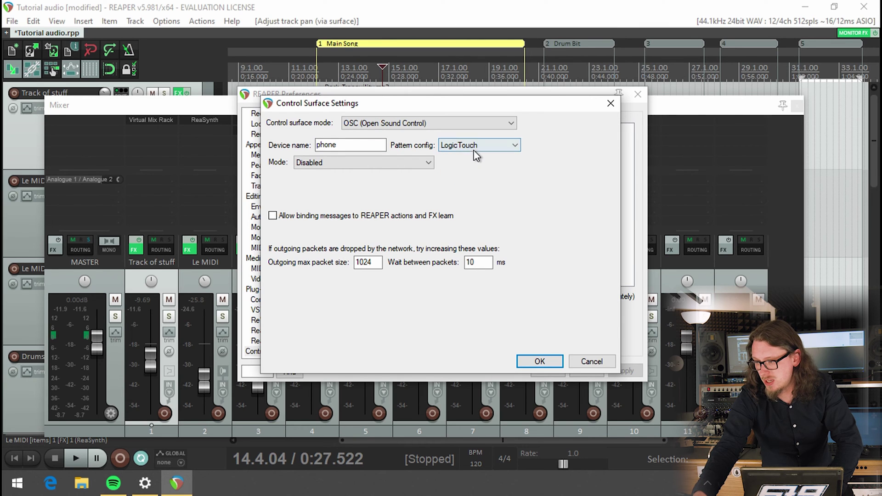
click(394, 163)
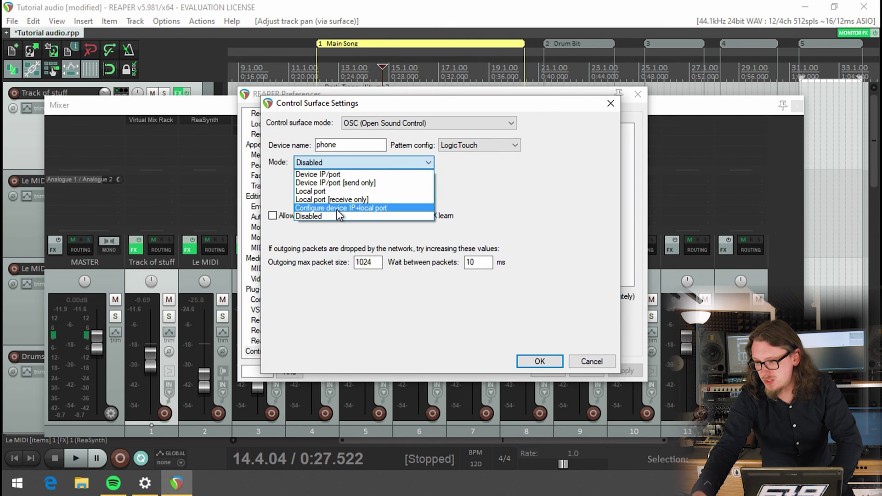
click(338, 209)
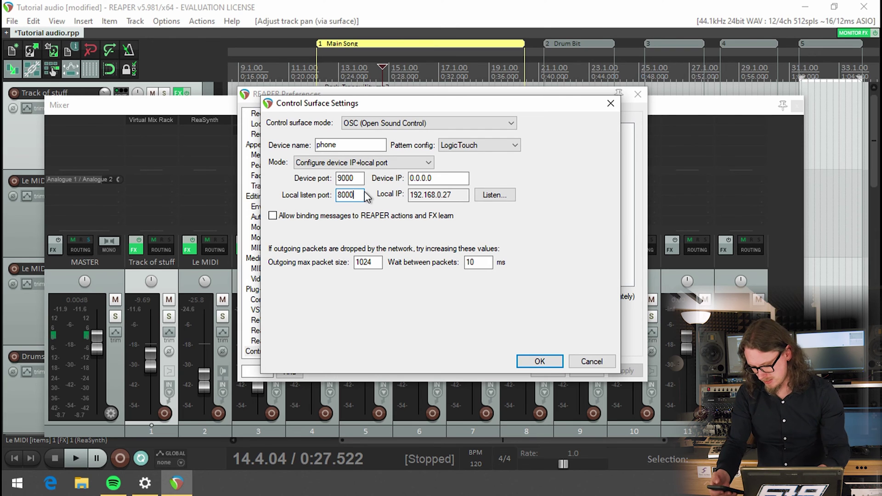
- Check incoming OSC messages on port 8000, then confirm the phone surface and close Preferences
click(495, 195)
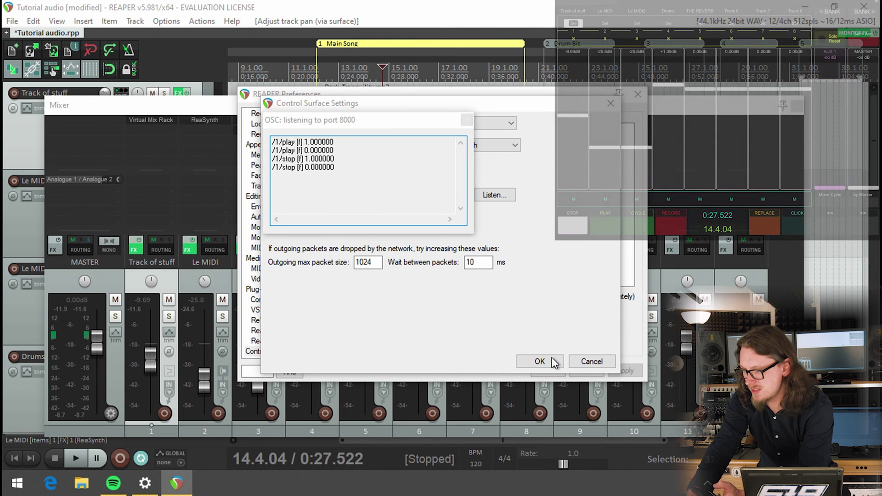
click(467, 120)
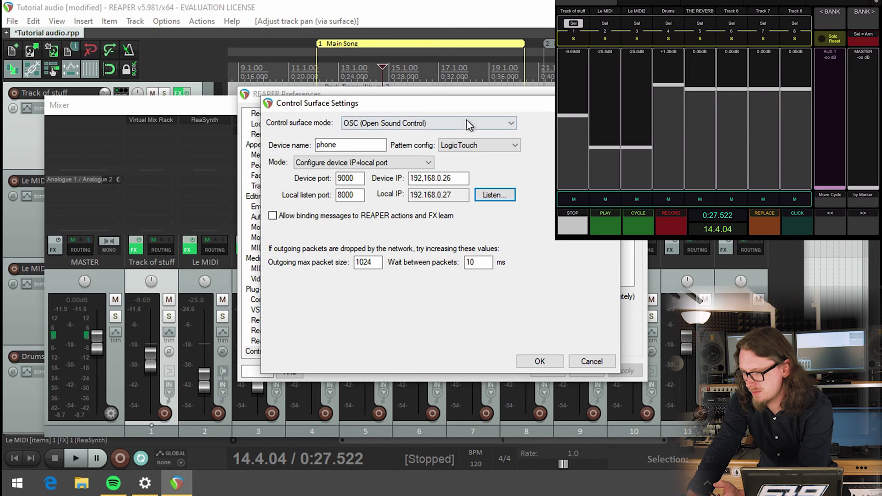
click(538, 361)
click(544, 371)
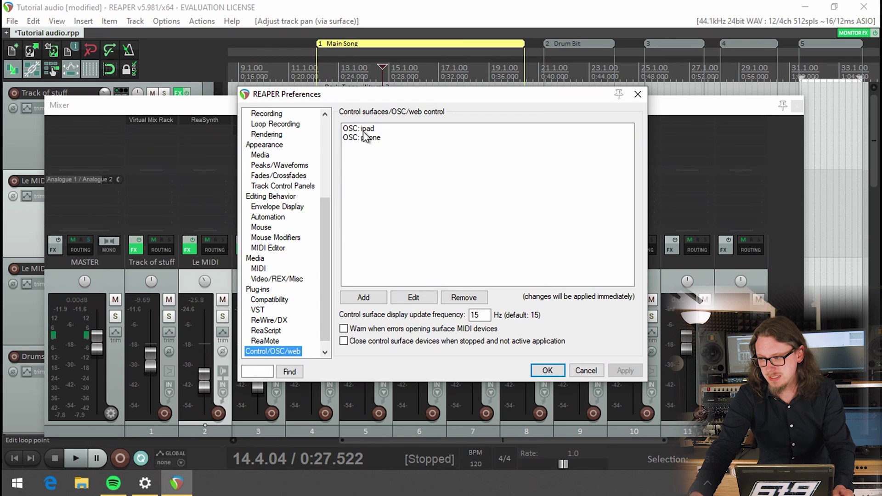
- Remove the OSC: ipad and OSC: phone control surfaces
click(364, 130)
click(464, 297)
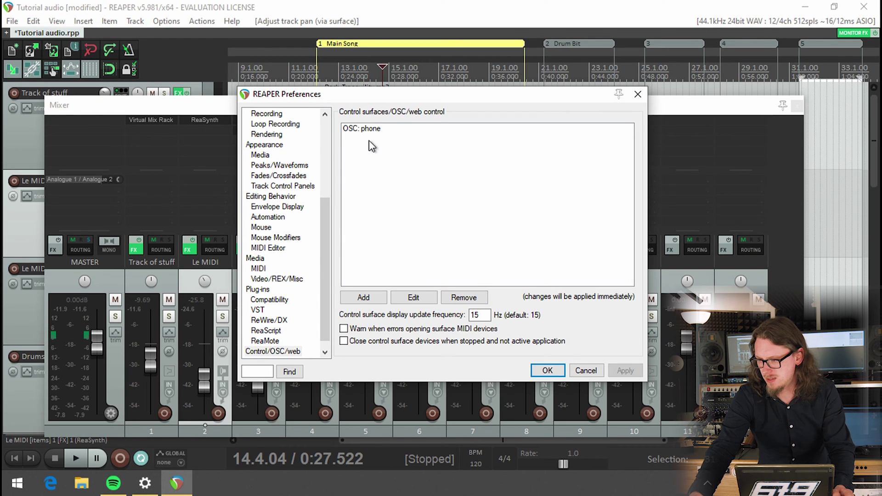
click(371, 129)
click(464, 297)
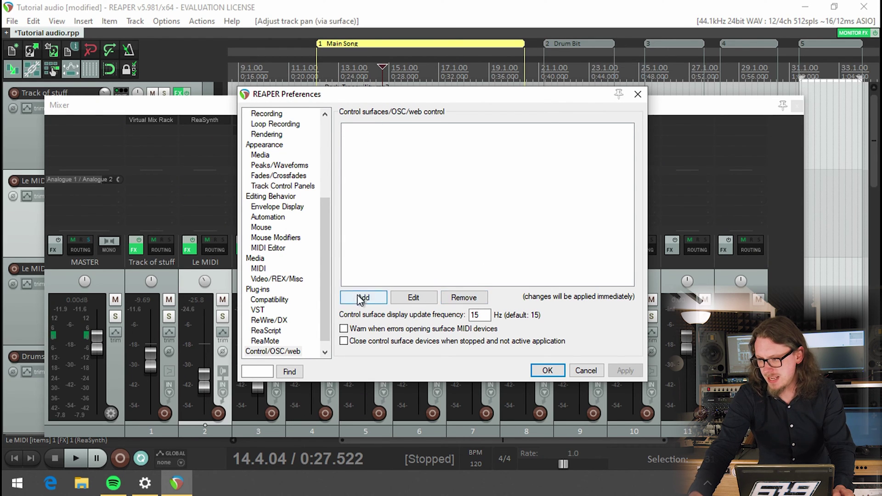
- Add a Web browser interface control surface and enter its username:password login
click(364, 297)
click(379, 127)
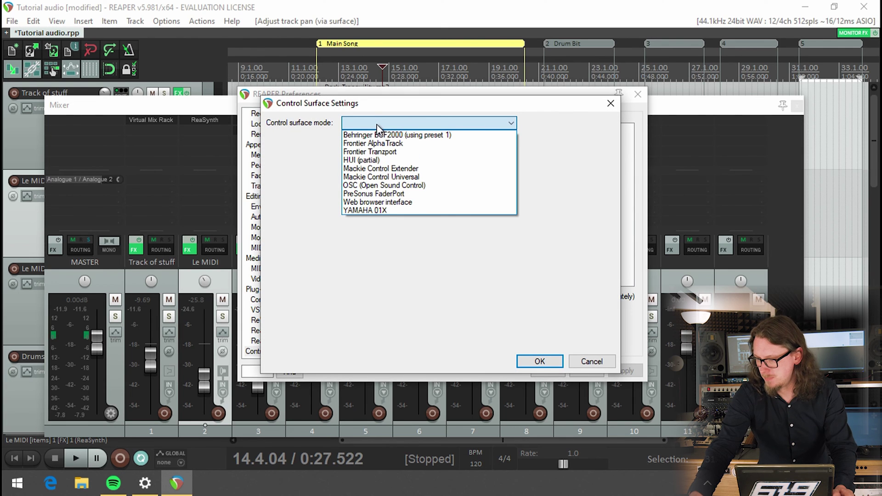
click(366, 203)
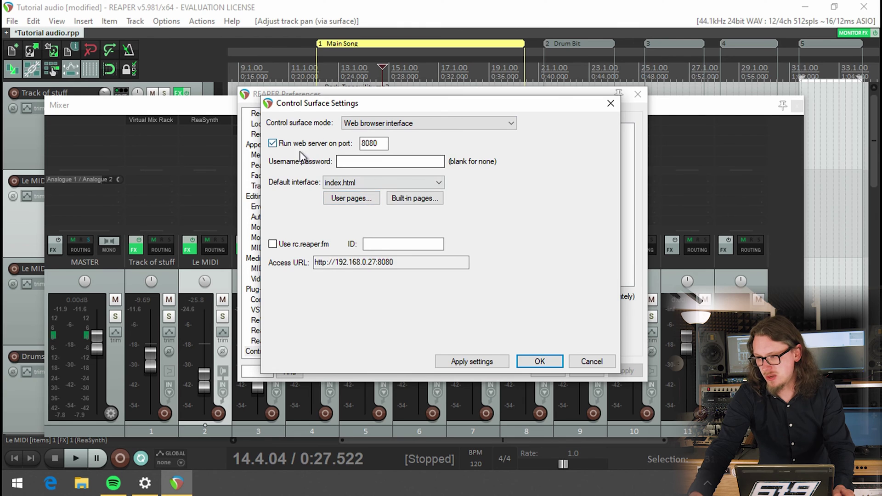
click(369, 160)
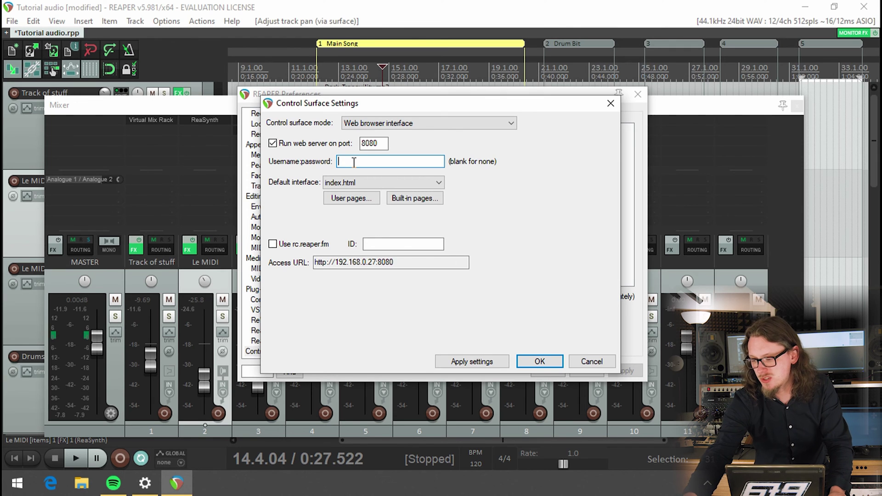
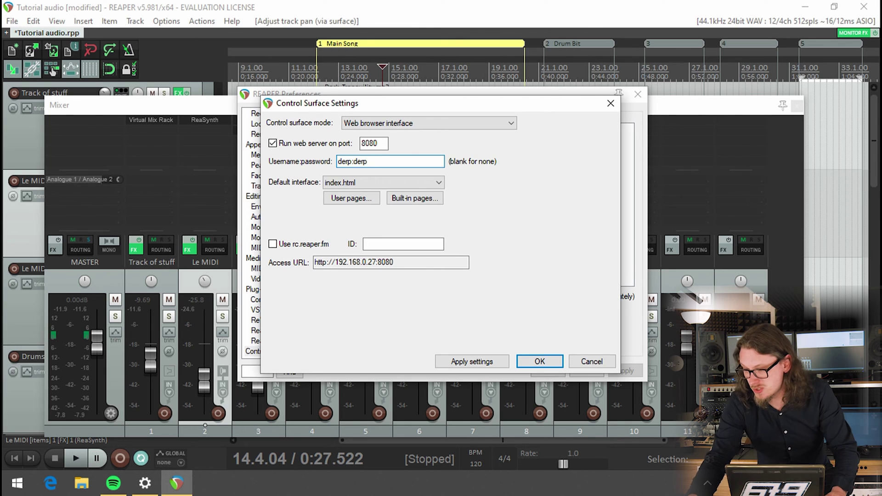
click(340, 184)
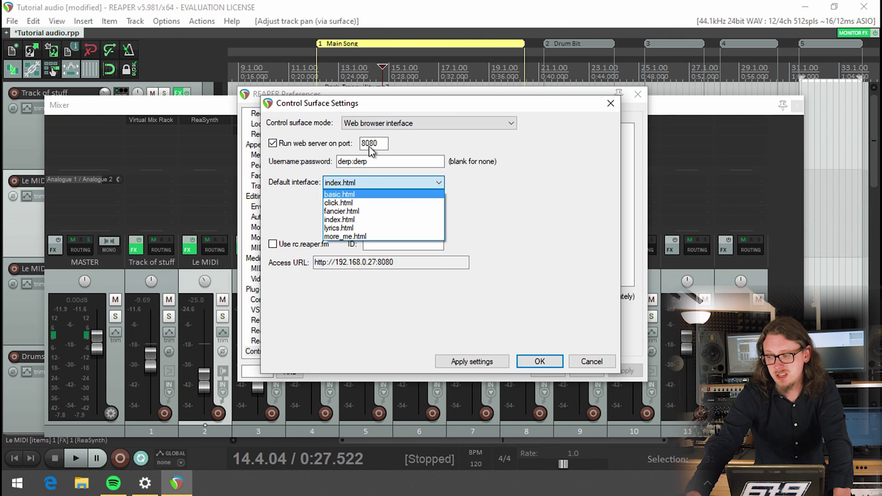
click(357, 179)
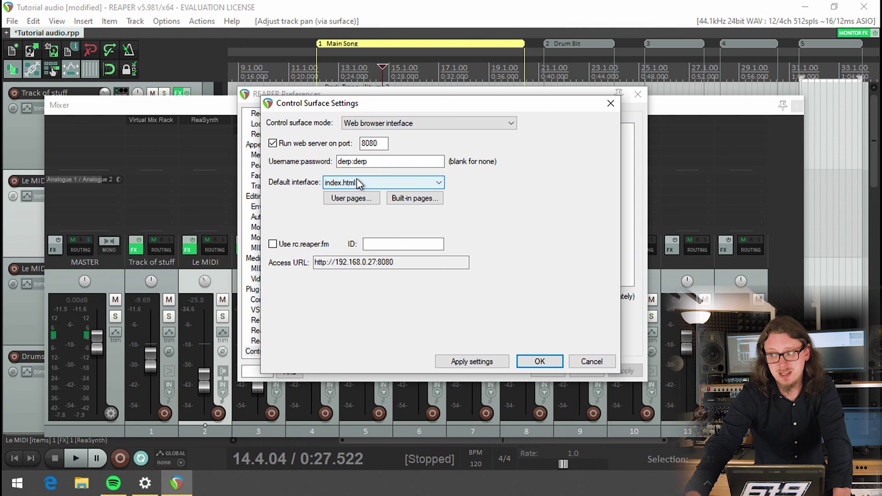
click(357, 179)
click(327, 182)
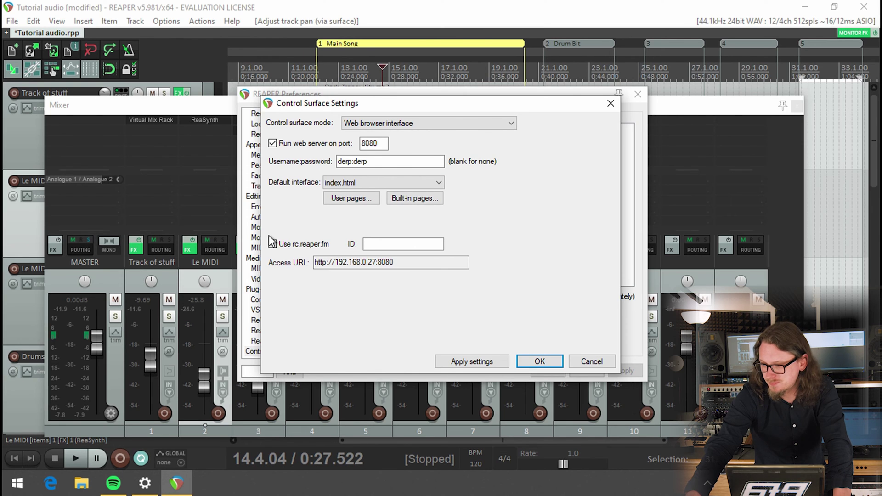
drag(432, 260, 260, 271)
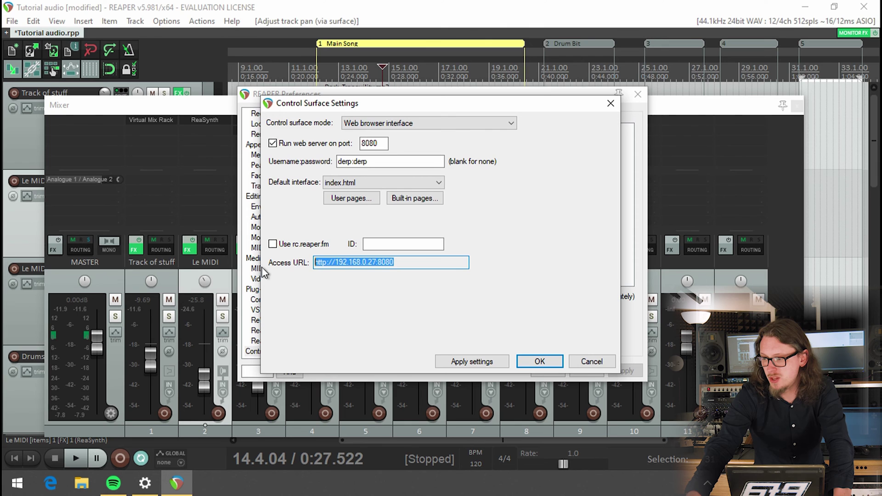
click(316, 262)
drag(316, 262, 402, 260)
click(409, 262)
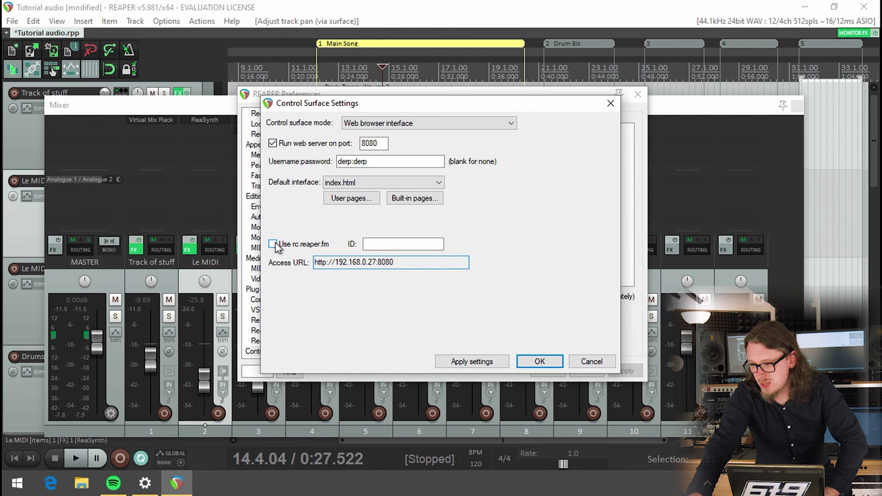
- Enable 'Use rc.reaper.fm', enter an ID, and apply settings to generate the access URL
click(273, 244)
click(378, 244)
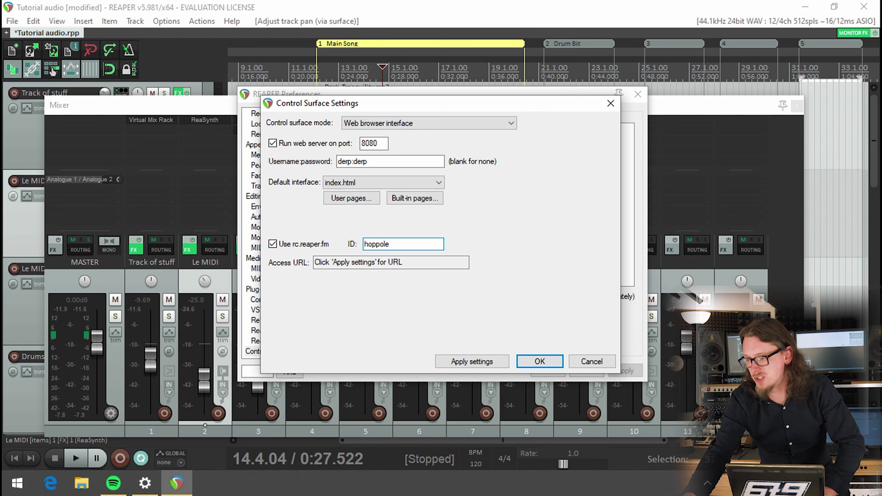
click(462, 361)
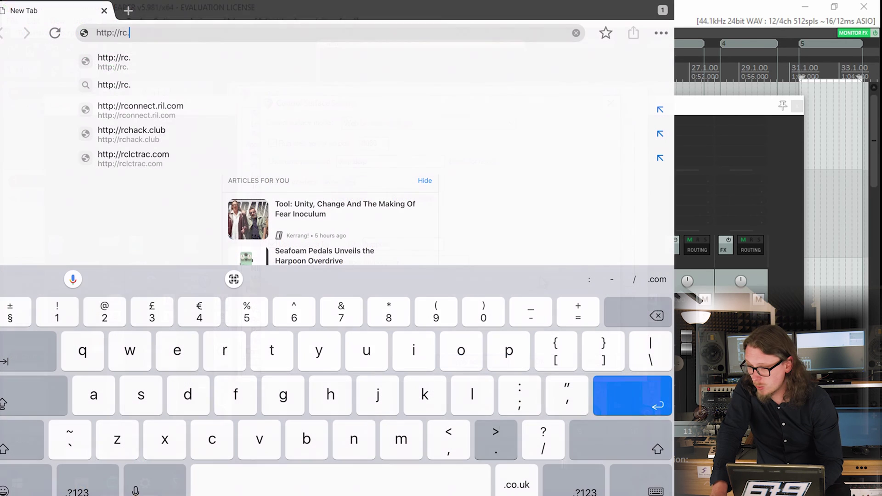
- Load the rc.reaper.fm address in the iPad browser and sign in with the username and password
text(.re)
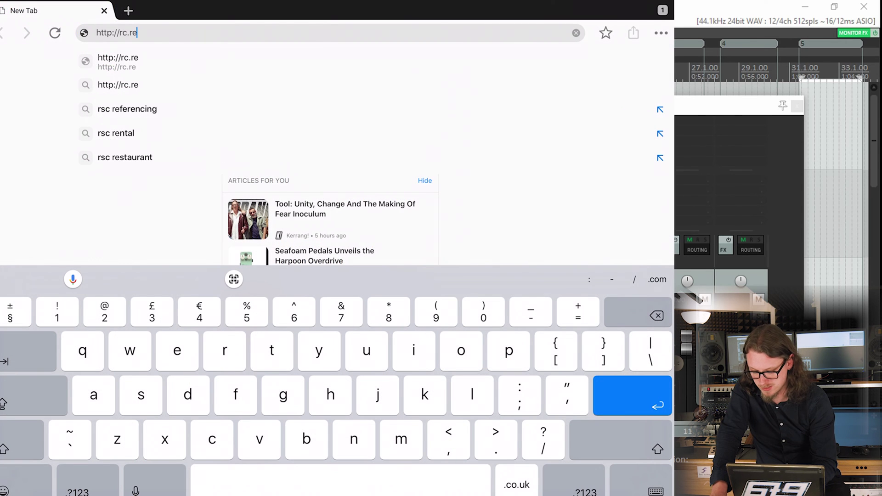
text(aper)
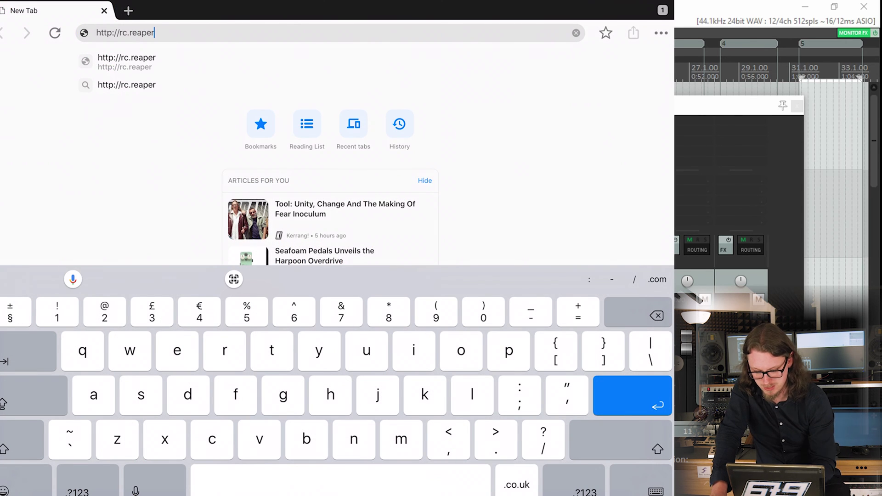
text(.fm)
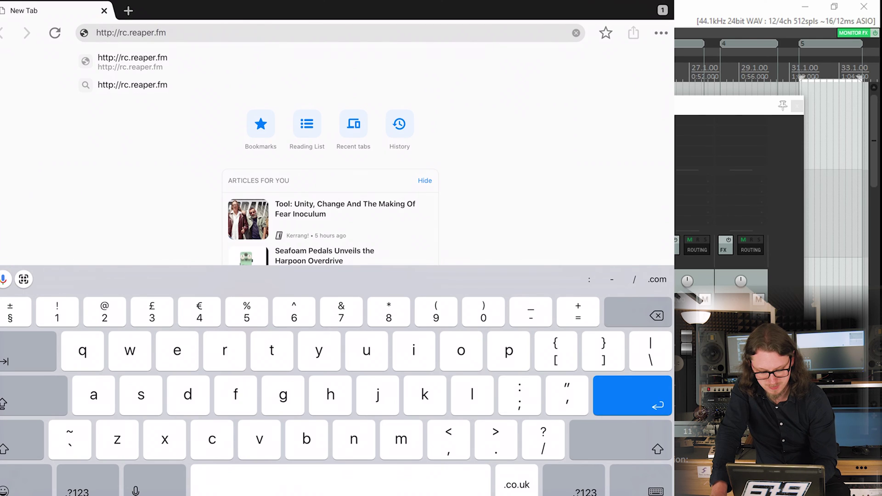
text(/hoppo)
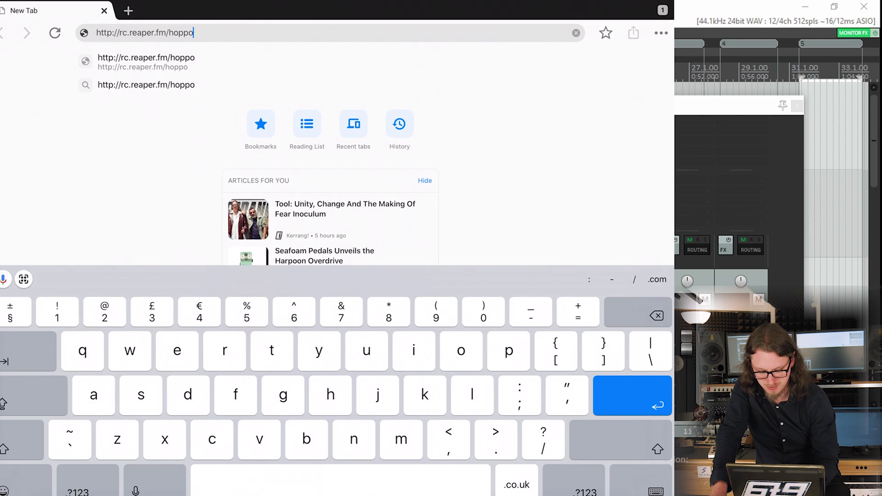
text(le)
key(Return)
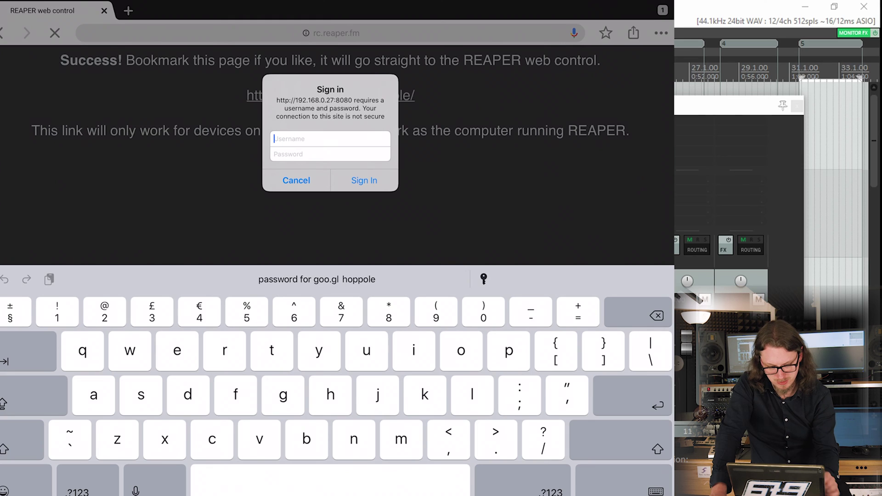
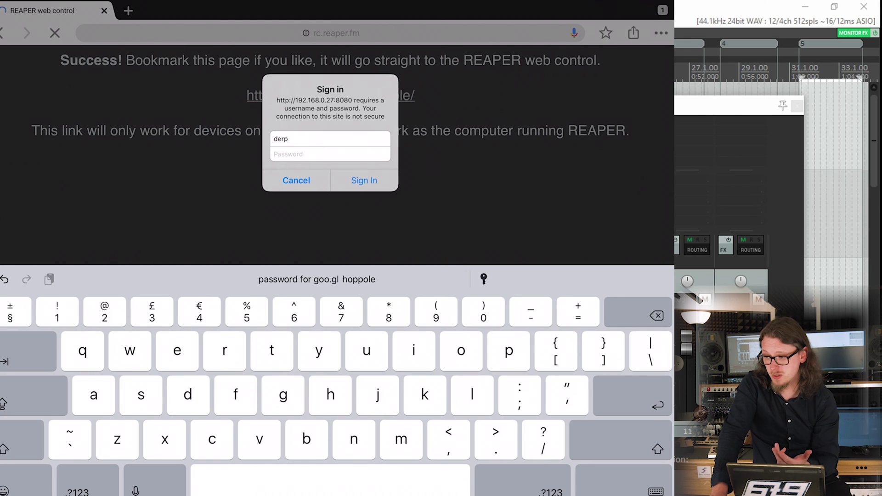
click(330, 154)
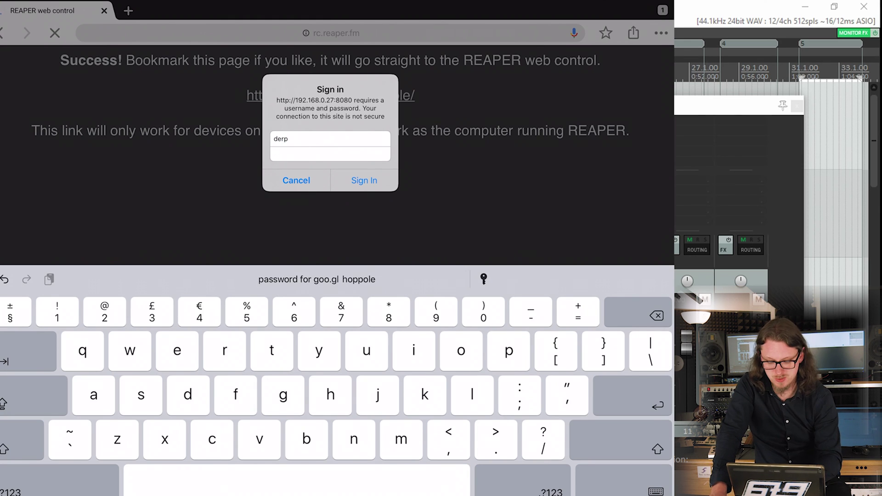
key(Return)
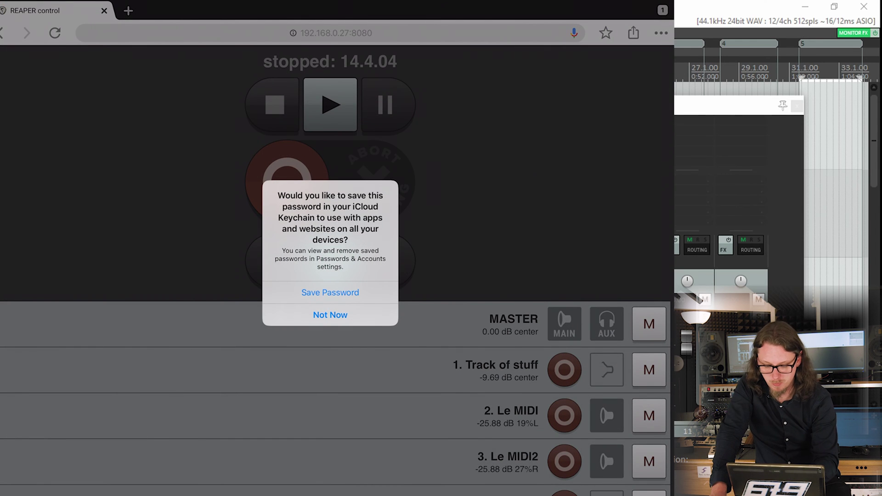
- Decline saving the password, browse the track list, and open the Track of stuff page
click(330, 315)
scroll(335, 276, down, 3)
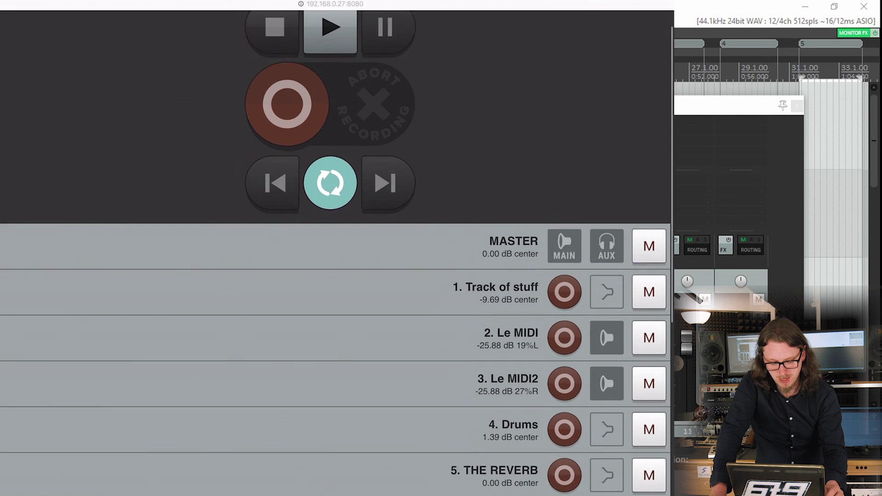
scroll(336, 276, up, 3)
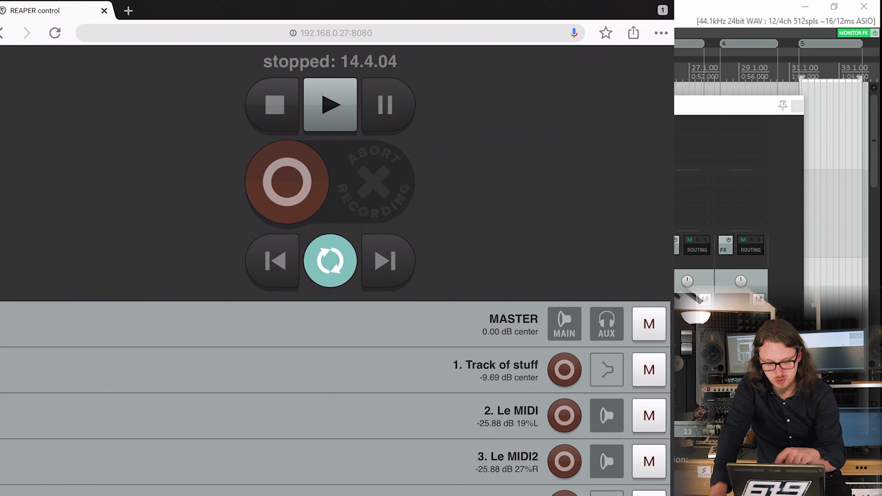
scroll(335, 275, down, 6)
click(500, 81)
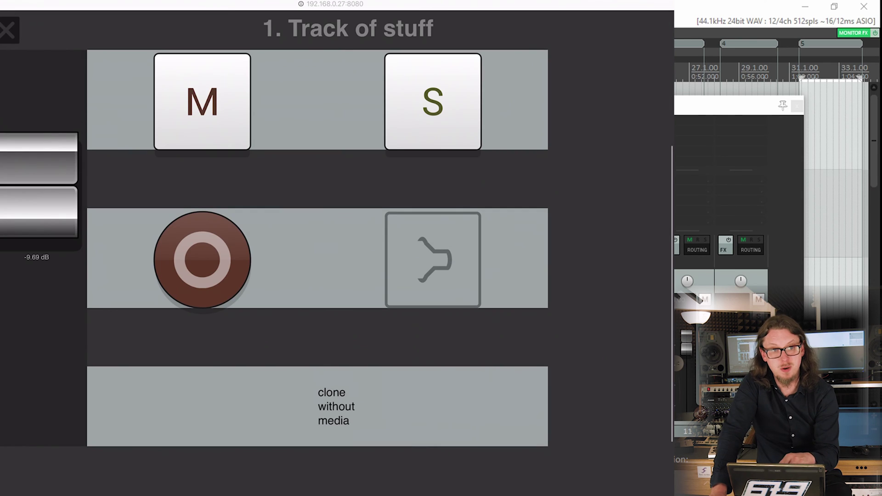
- Record-arm then disarm track 2 Le MIDI, and open and close its controls page
scroll(275, 206, up, 2)
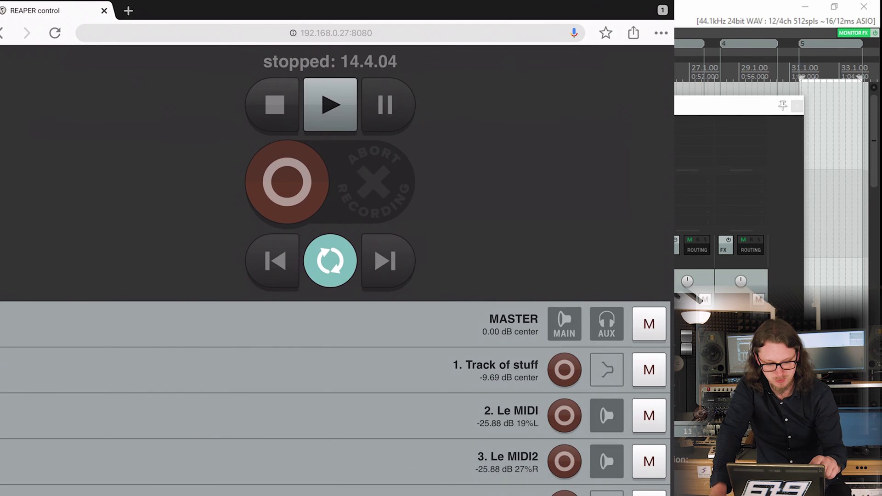
scroll(337, 271, down, 5)
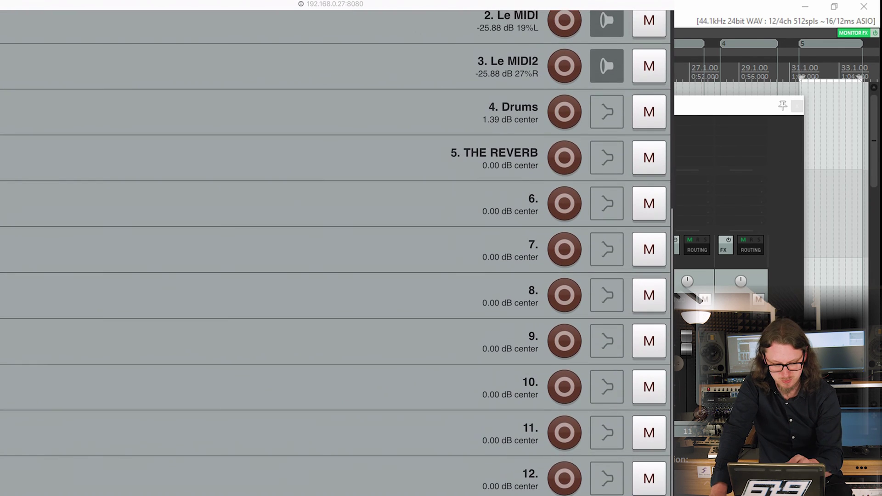
scroll(337, 271, up, 1)
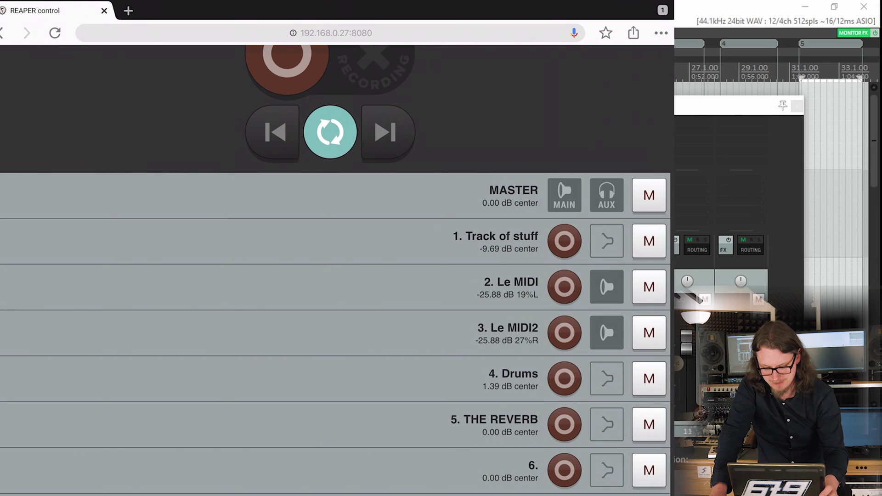
click(564, 287)
click(565, 287)
click(510, 287)
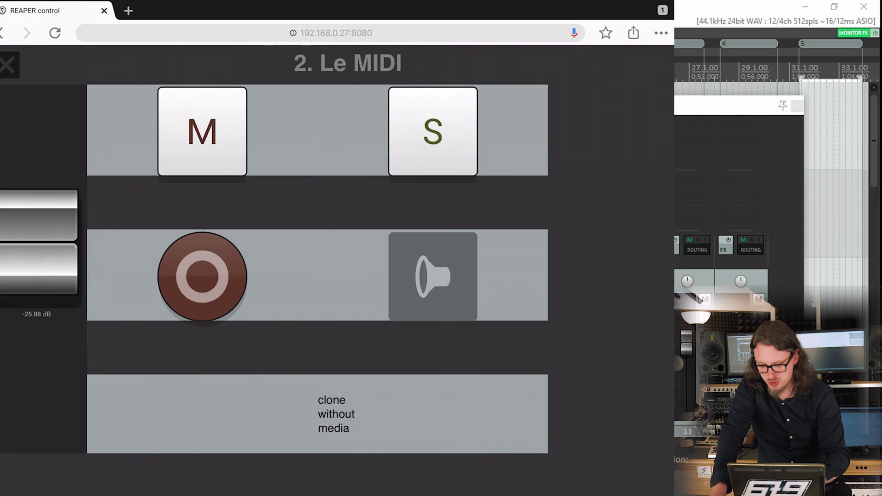
click(8, 64)
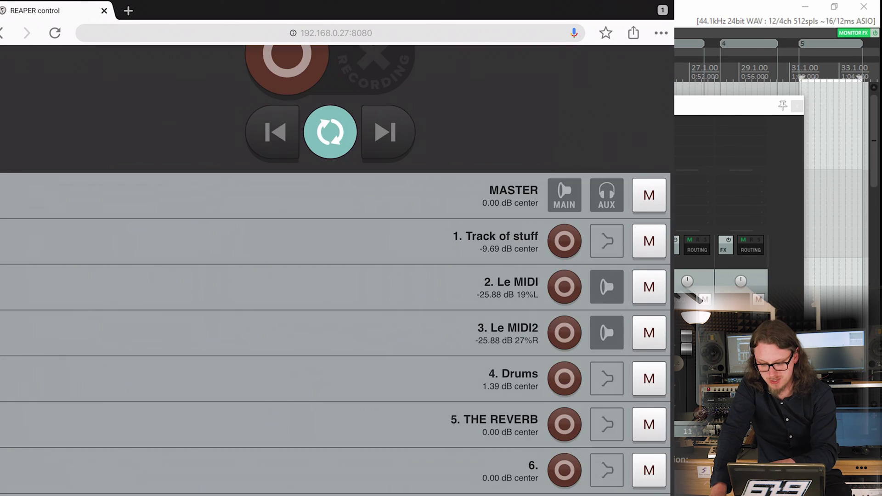
scroll(335, 271, up, 3)
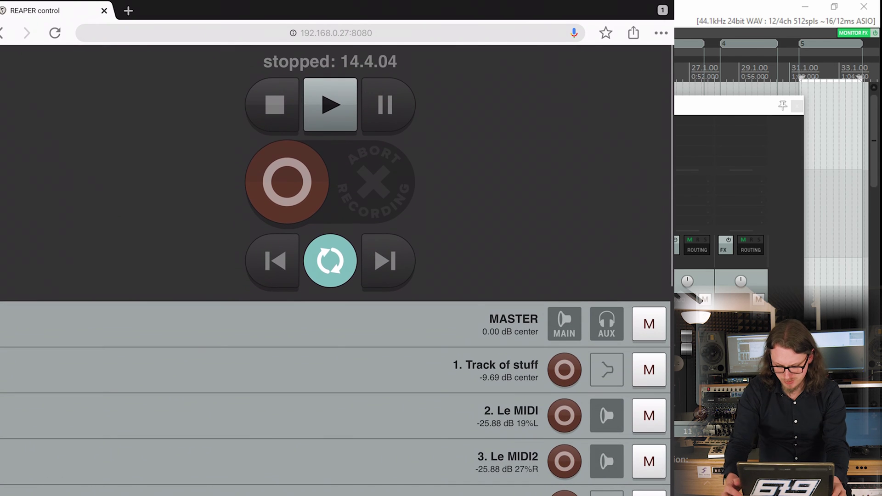
scroll(335, 272, down, 9)
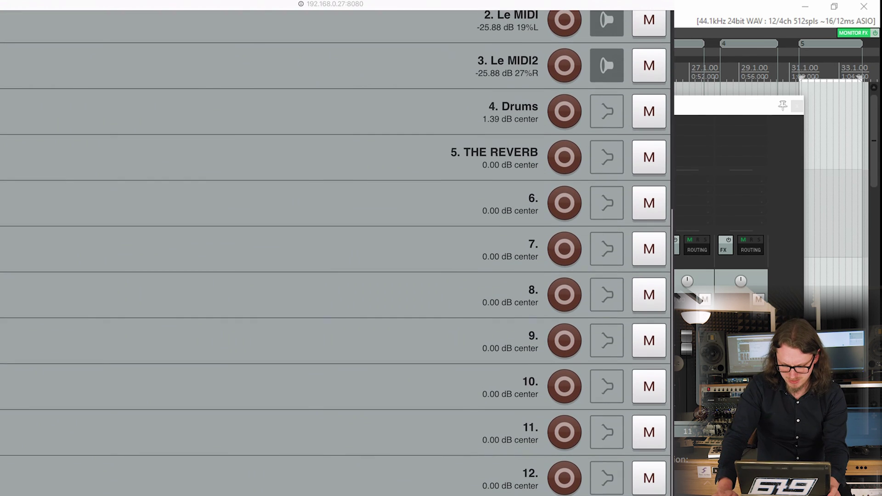
scroll(335, 271, up, 9)
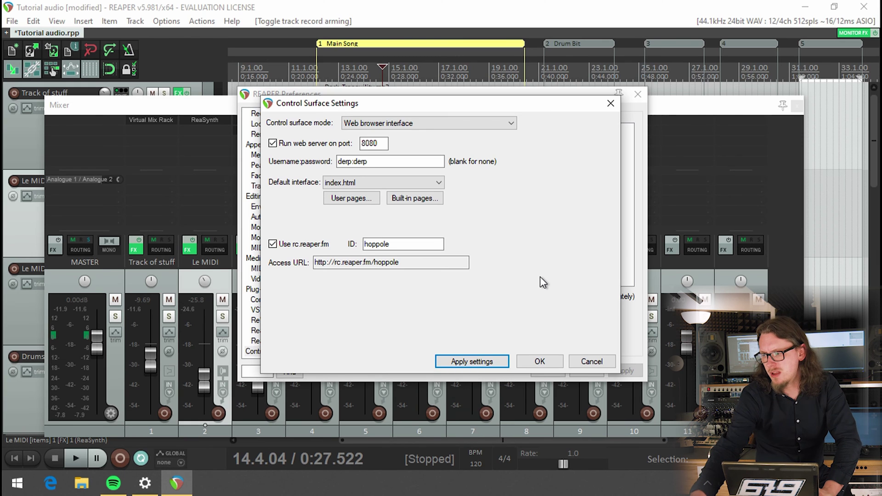
- Switch the default web interface to more_me.html, apply it, and close Preferences and the Mixer
click(409, 183)
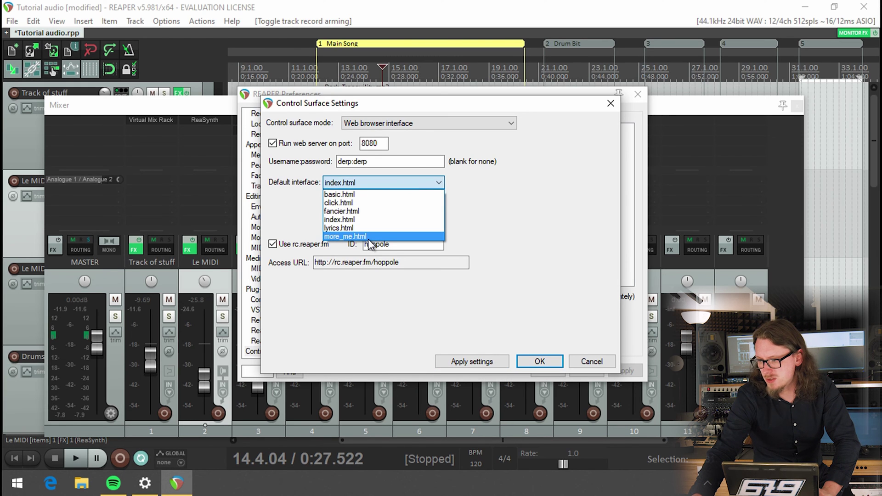
click(369, 237)
click(457, 362)
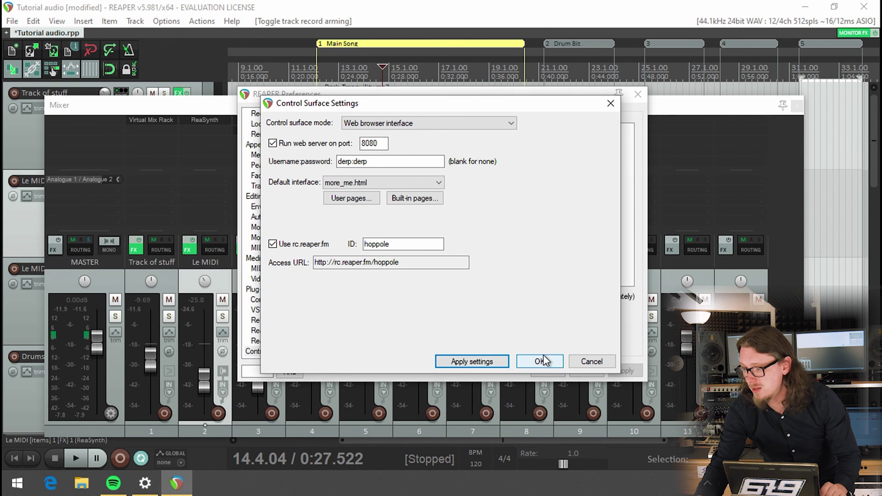
click(540, 362)
click(547, 370)
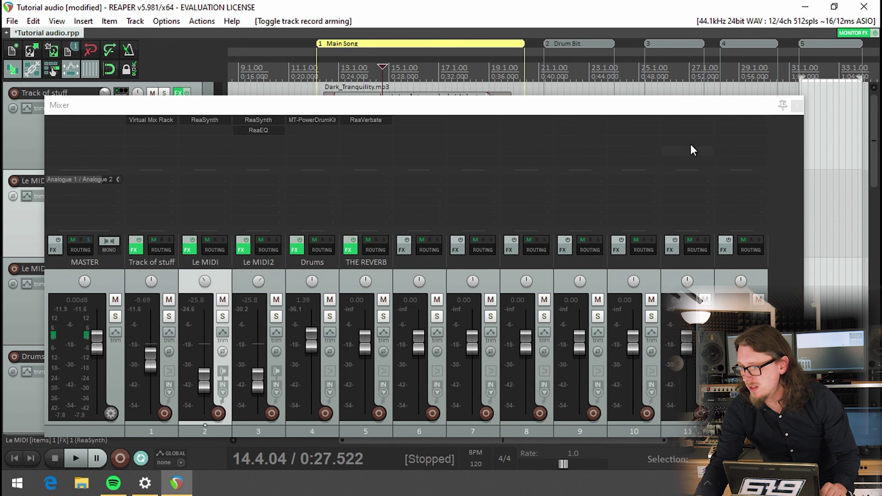
click(796, 106)
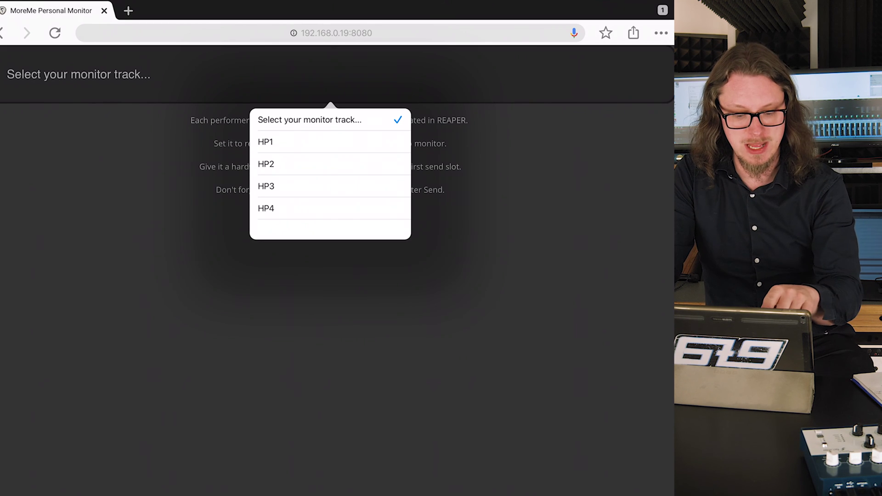
- Select HP1 as the monitor track and scroll through its channel faders
click(266, 142)
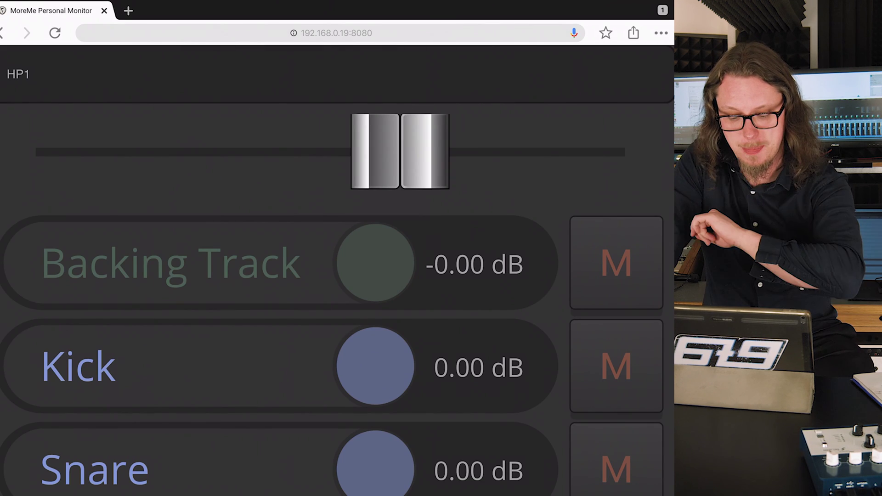
scroll(338, 248, down, 7)
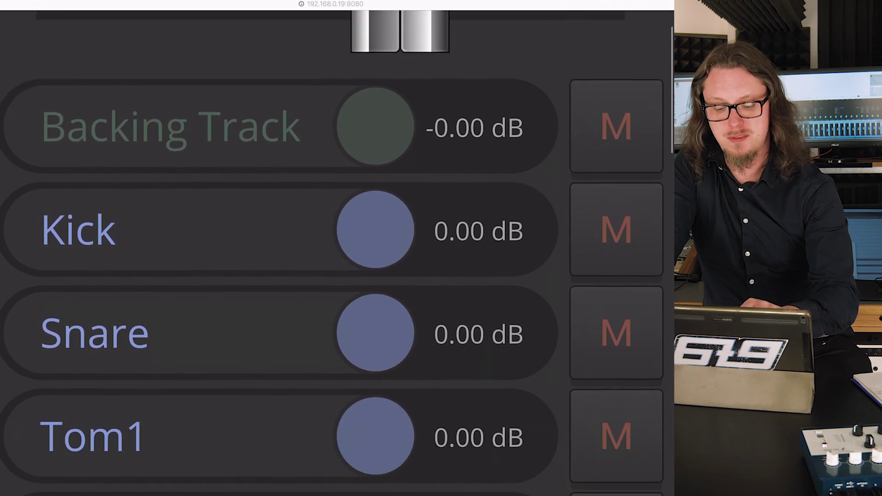
scroll(338, 248, down, 10)
scroll(338, 249, up, 15)
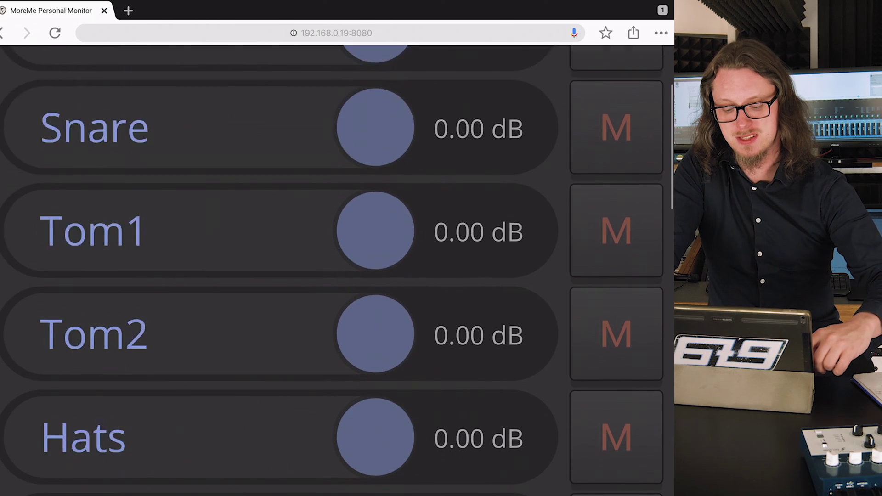
scroll(338, 248, down, 10)
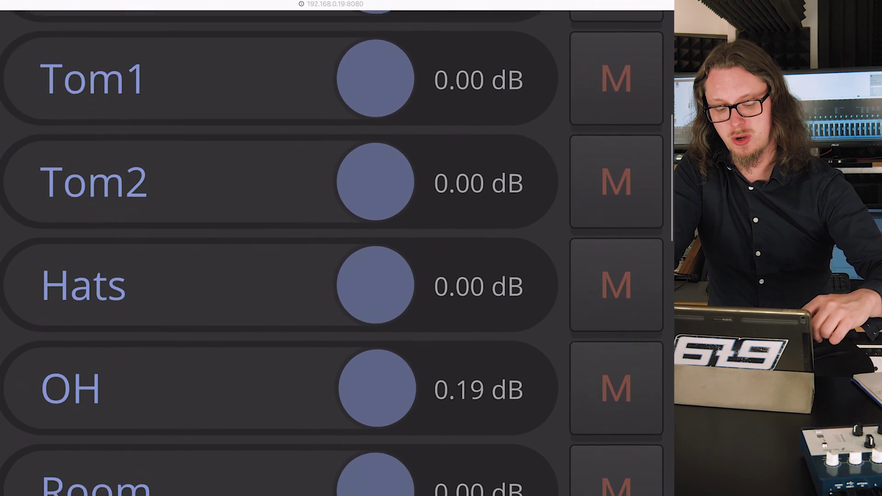
scroll(337, 248, down, 6)
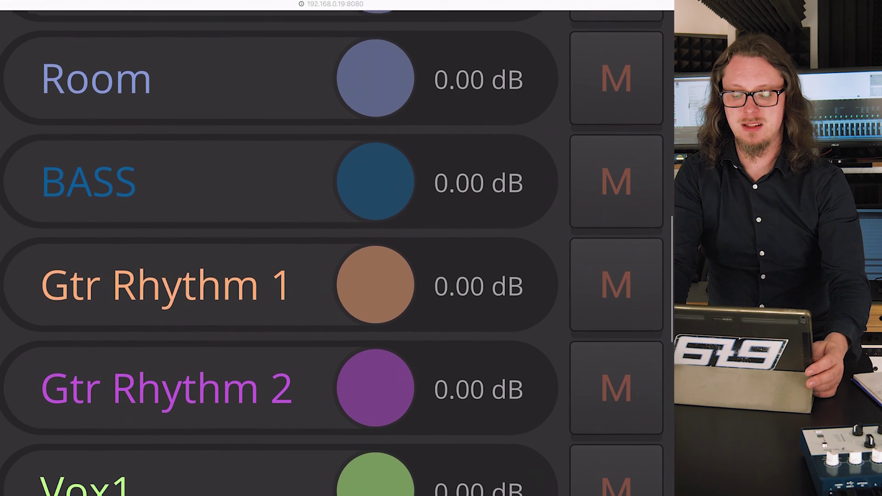
scroll(337, 248, down, 3)
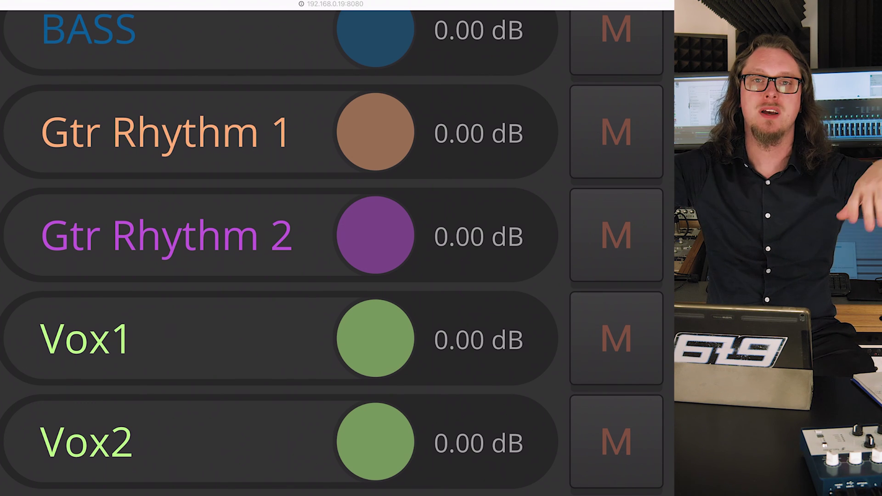
scroll(336, 271, up, 15)
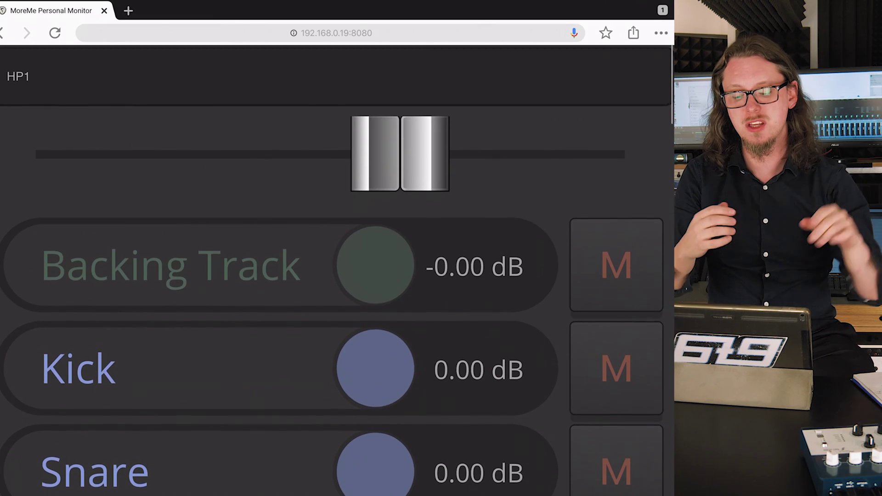
scroll(335, 271, down, 15)
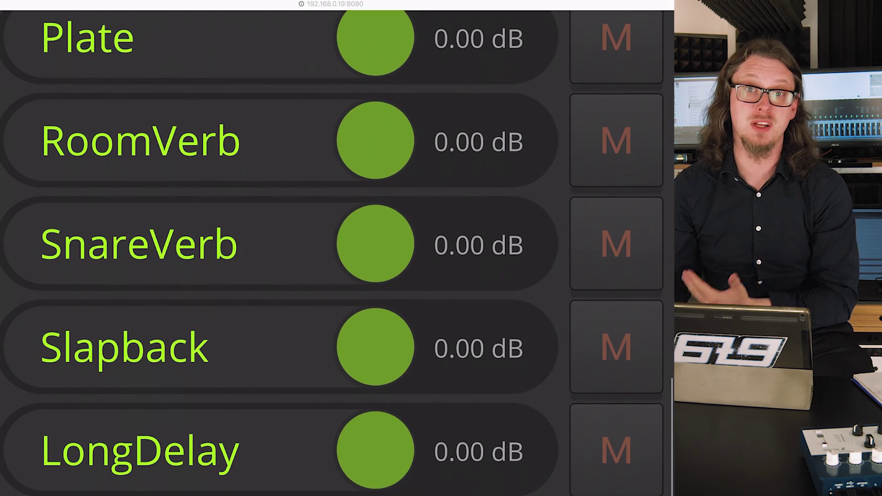
scroll(335, 271, up, 3)
scroll(336, 271, down, 2)
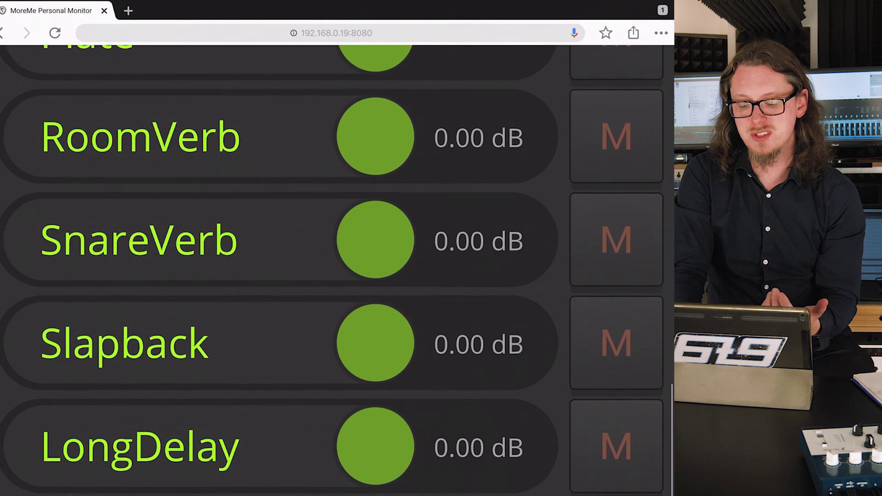
scroll(336, 271, up, 10)
scroll(335, 271, up, 1)
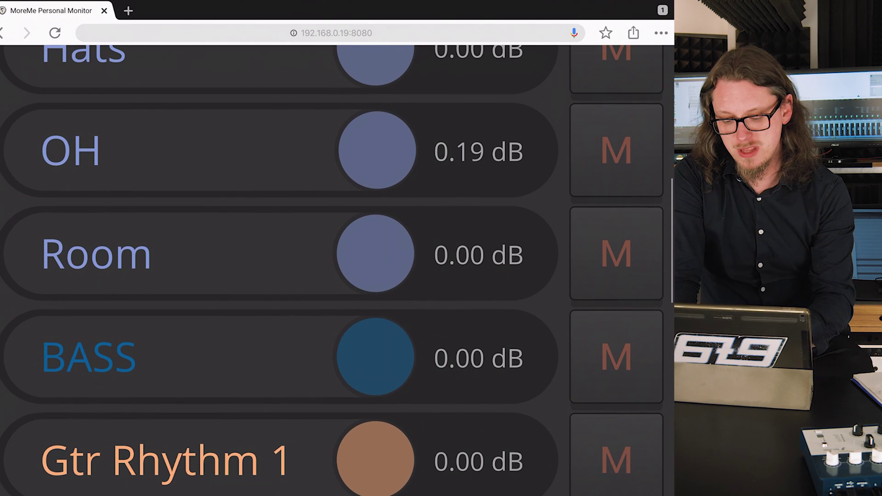
scroll(335, 271, up, 10)
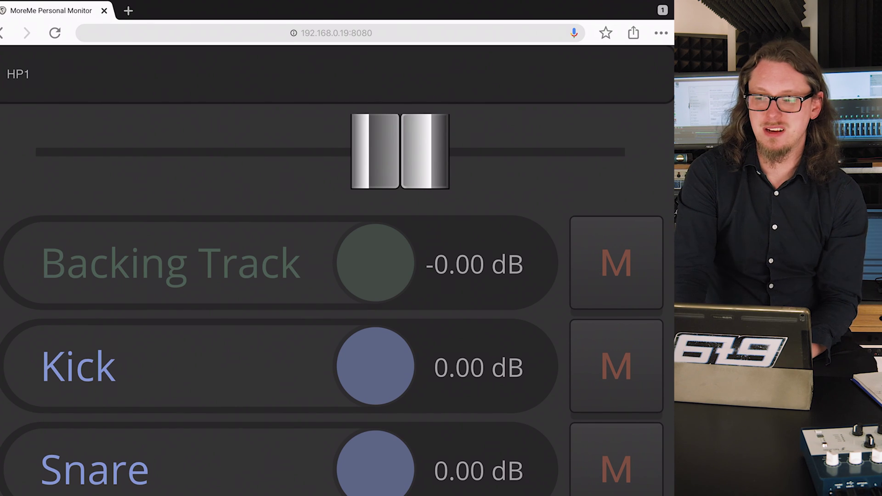
- Reload the MoreMe page from the browser's options menu to return to the track chooser
click(661, 33)
scroll(613, 152, down, 5)
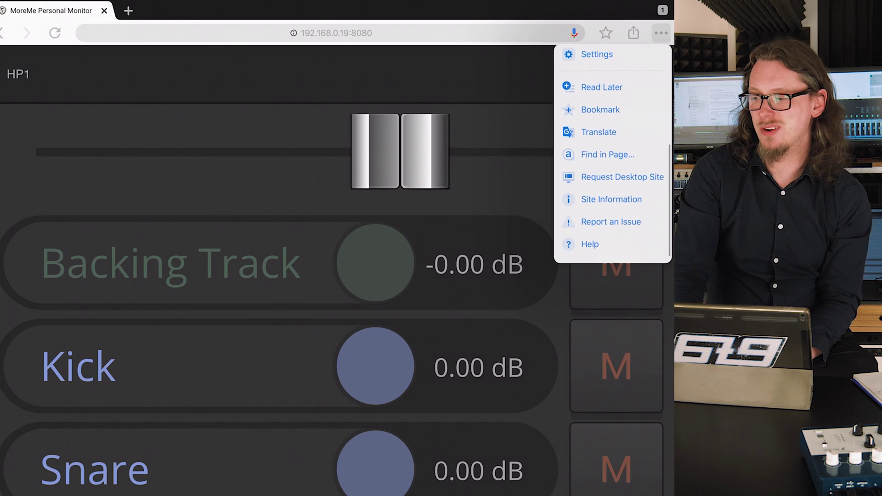
click(622, 177)
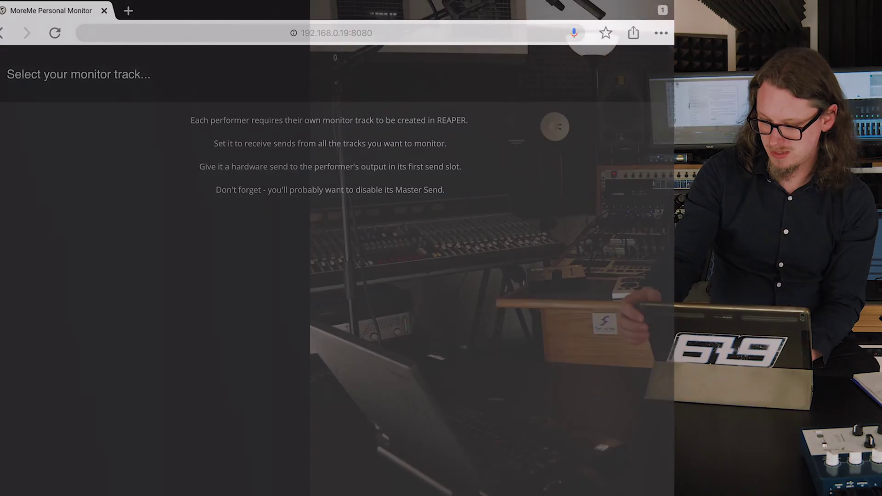